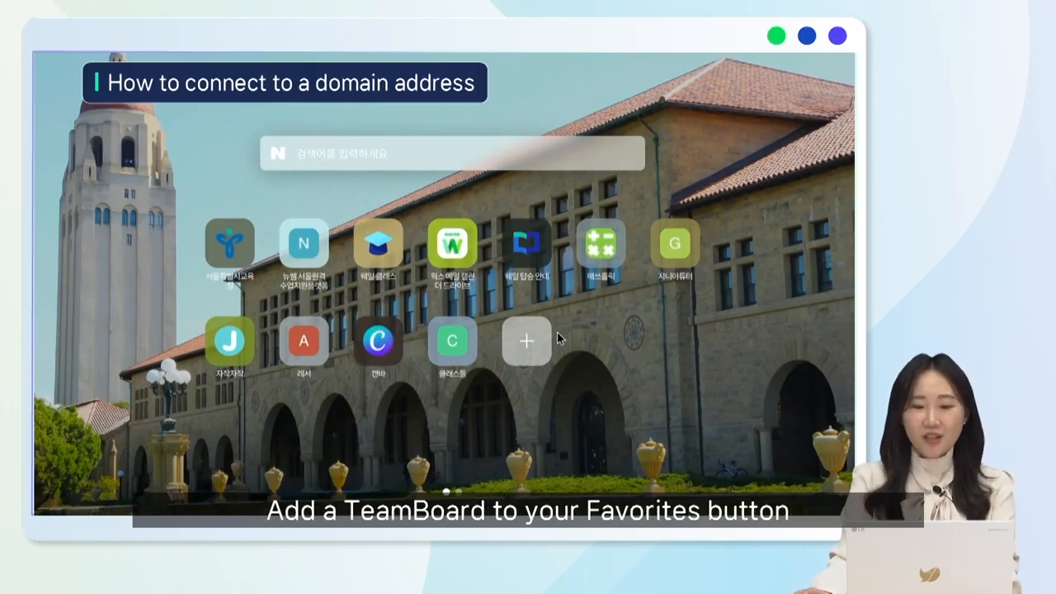
left_click(538, 343)
type("https://teamboard.whalespace.io/#")
left_click(546, 256)
left_click(587, 251)
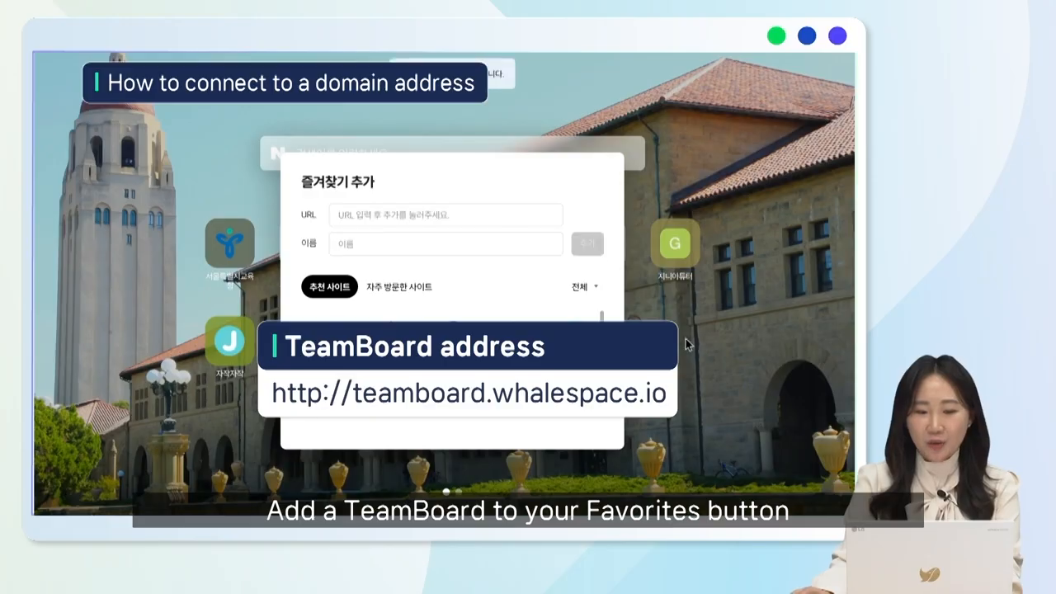
left_click(685, 338)
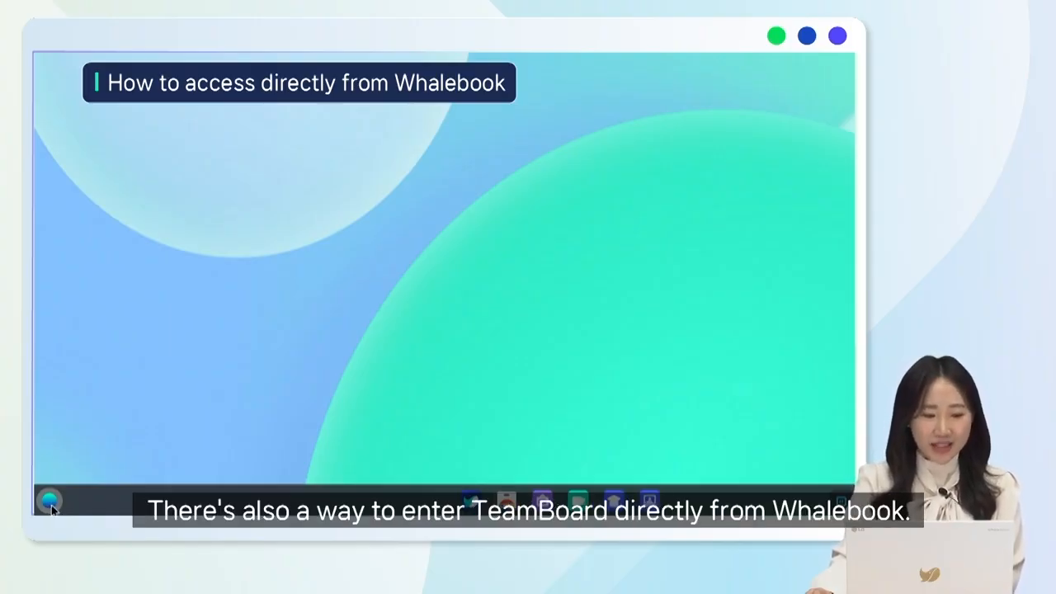
Launch TeamBoard (팀보드) from the Whalebook app launcher and create a new board
left_click(50, 501)
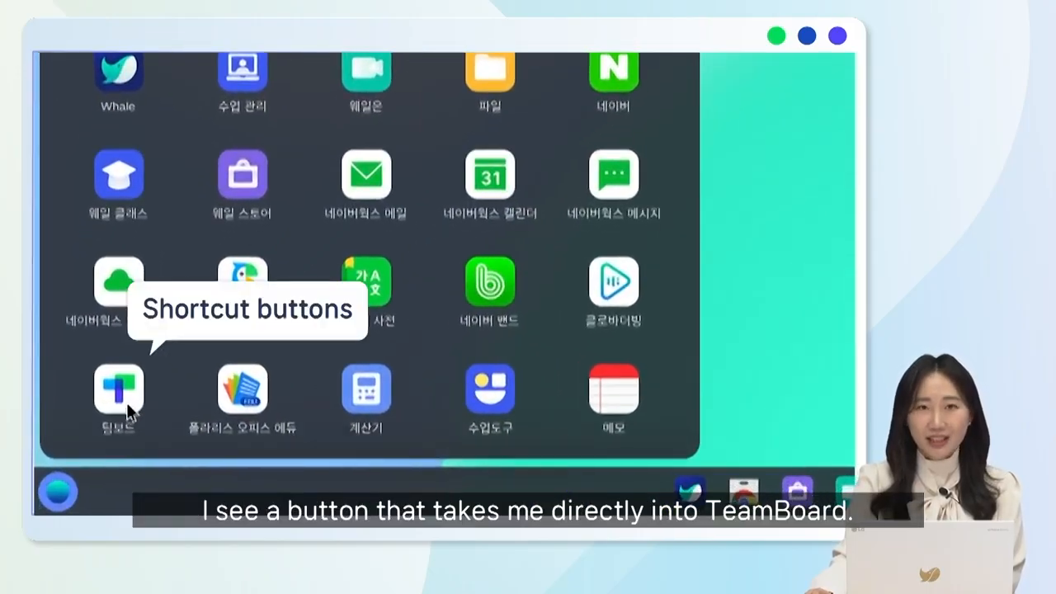
left_click(127, 403)
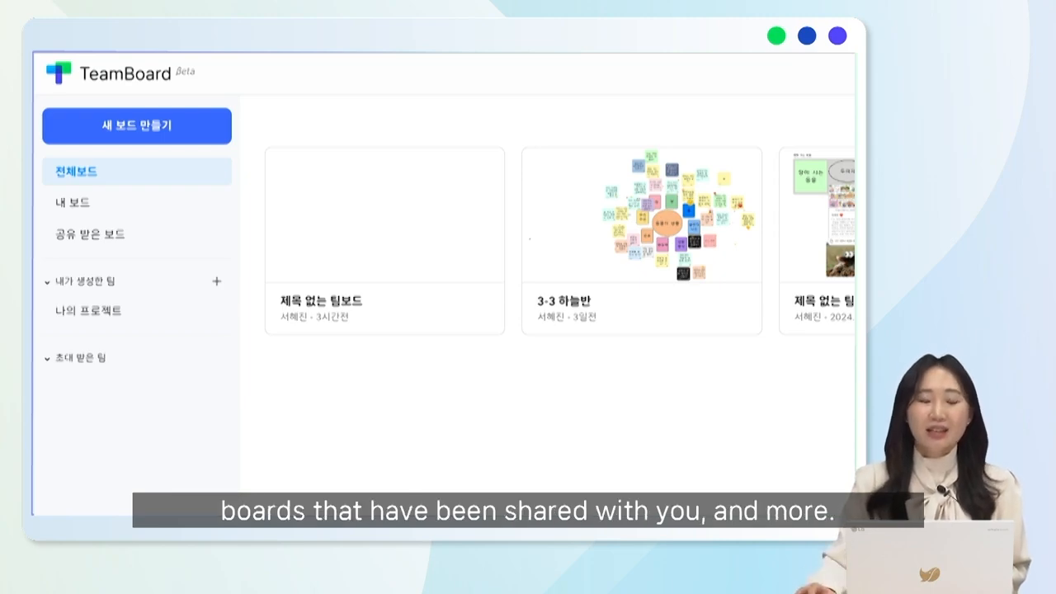
left_click(162, 128)
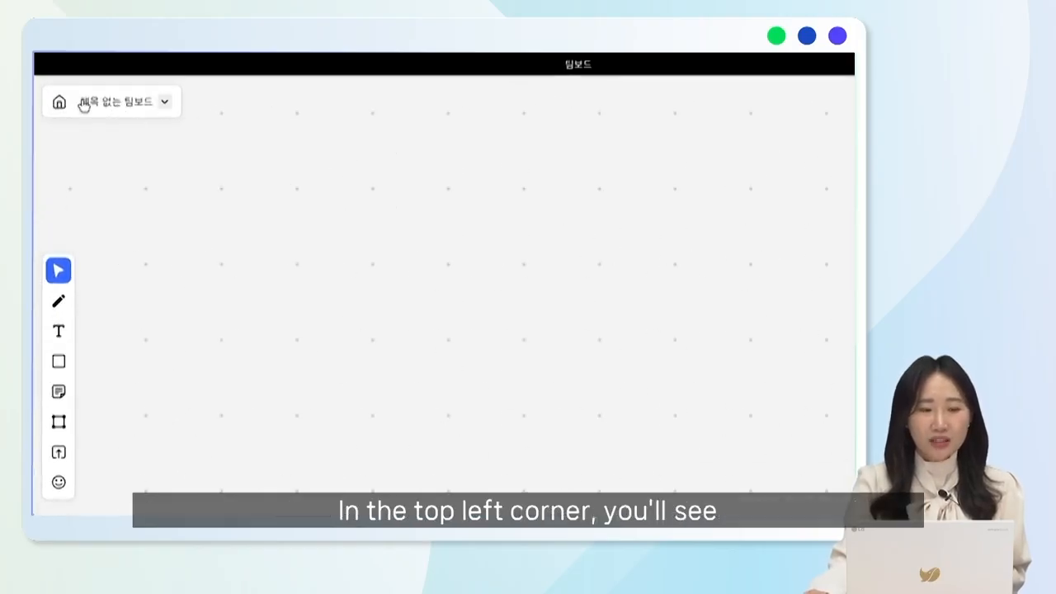
Rename the untitled board as 팀보드의 기초 and return to the board list
left_click(165, 102)
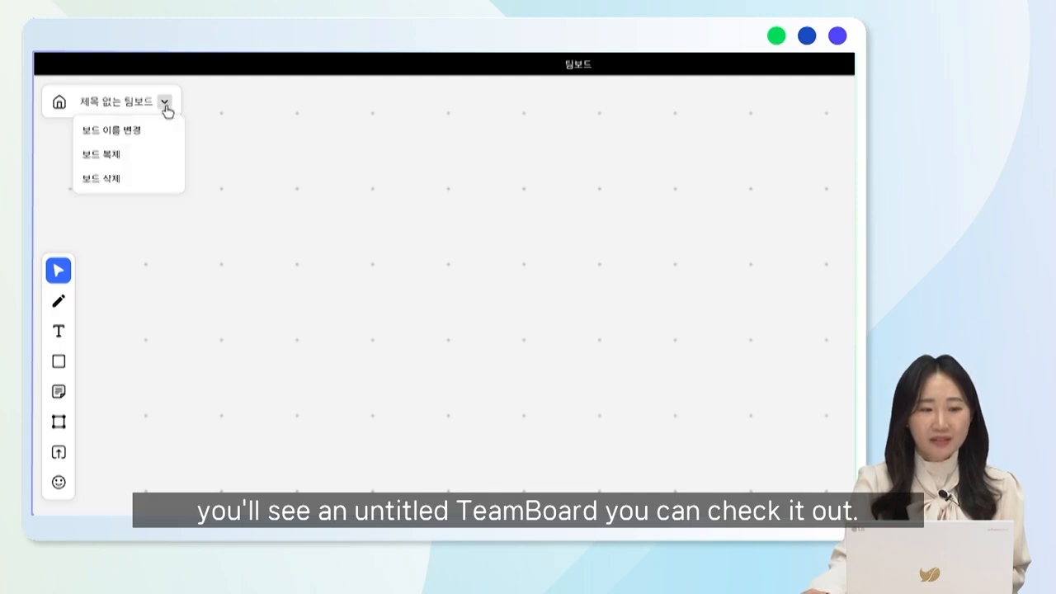
left_click(152, 135)
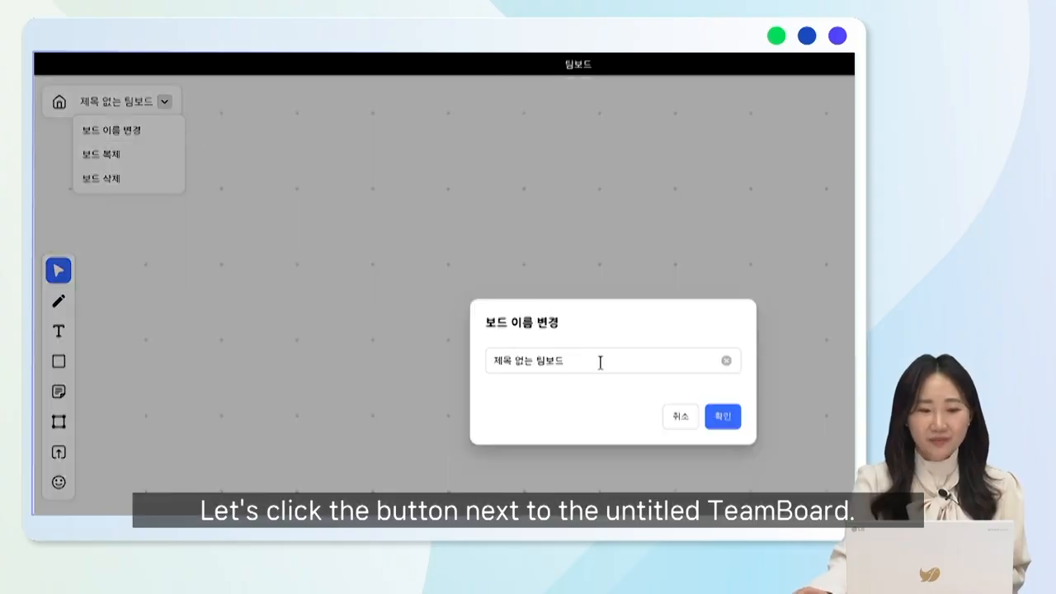
left_click_drag(589, 361, 451, 363)
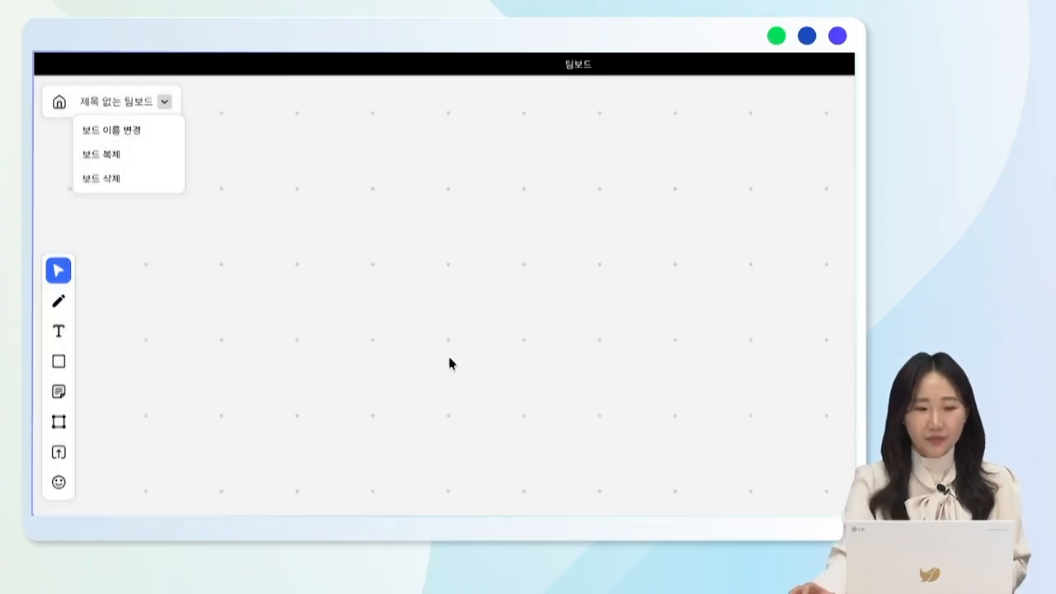
left_click(162, 135)
key("BackSpace")
key("BackSpace")
key("BackSpace")
key("BackSpace")
key("BackSpace")
key("BackSpace")
key("BackSpace")
key("BackSpace")
key("BackSpace")
type("티ㅁ보드의 기획")
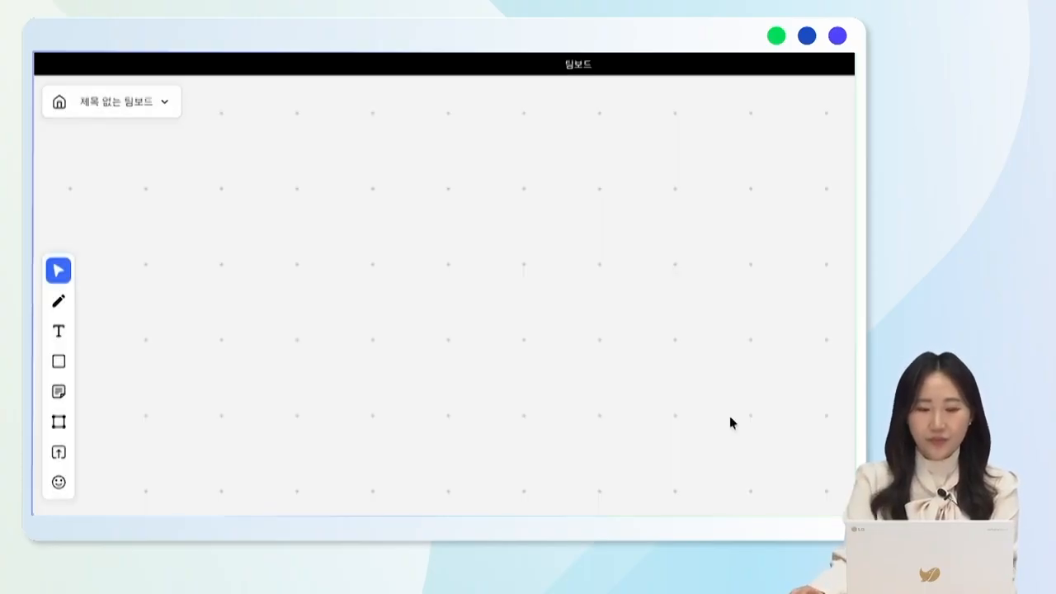
left_click(723, 417)
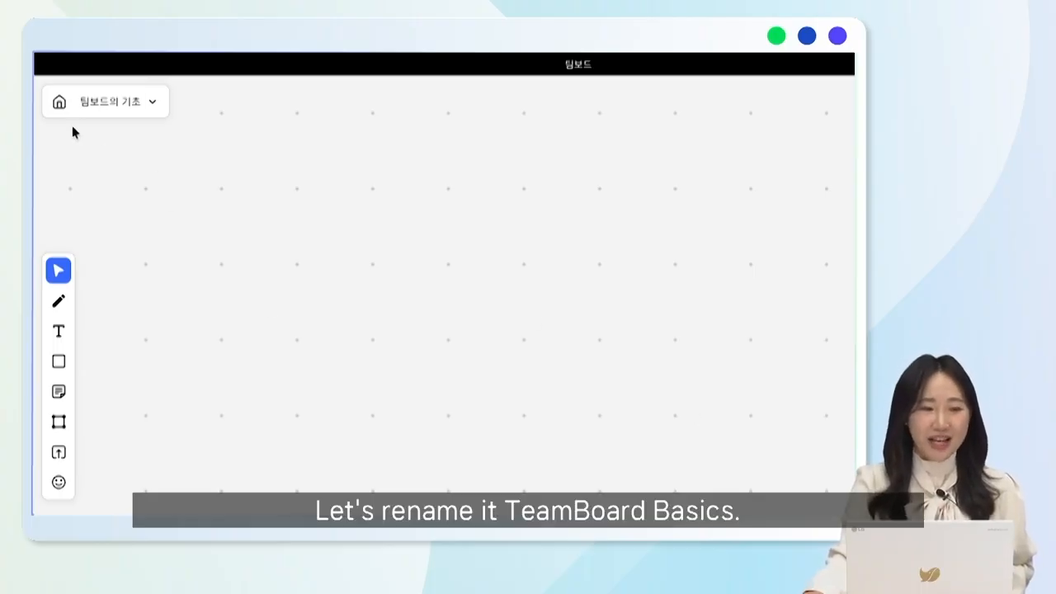
left_click(60, 103)
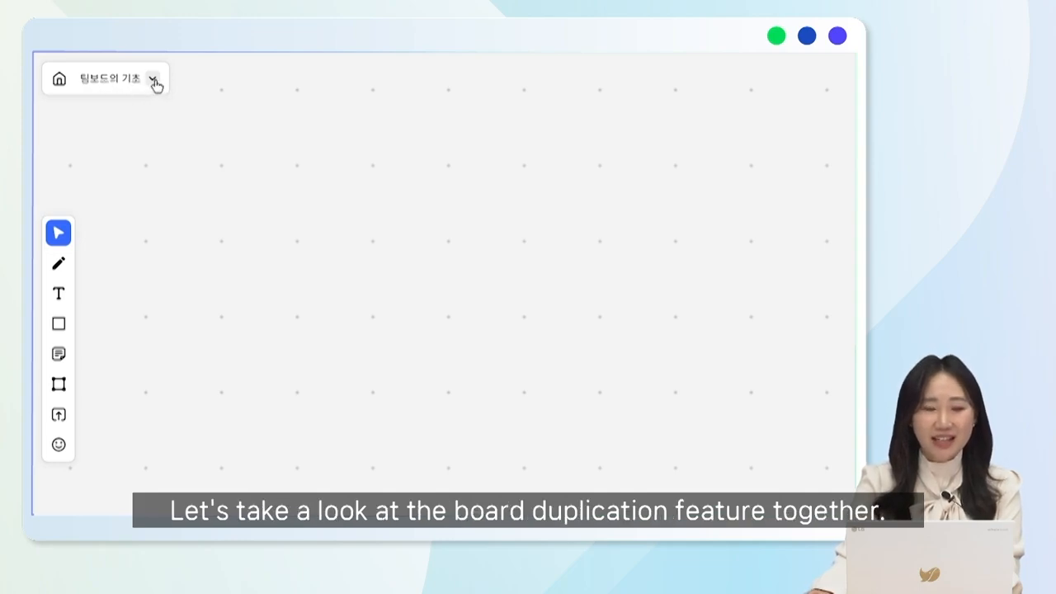
Draw a large rectangle across the middle of the 팀보드의 기초 board and fill it with light yellow #FFE083
left_click(153, 80)
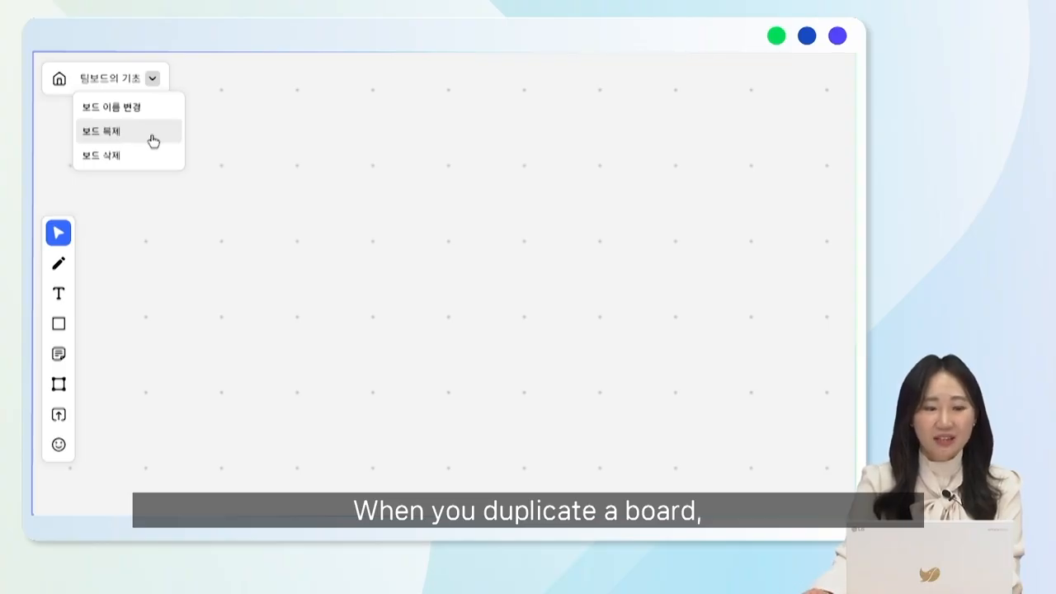
left_click(59, 324)
mouse_move(219, 184)
left_mouse_down()
mouse_move(396, 295)
mouse_move(765, 451)
left_mouse_up()
left_click(256, 134)
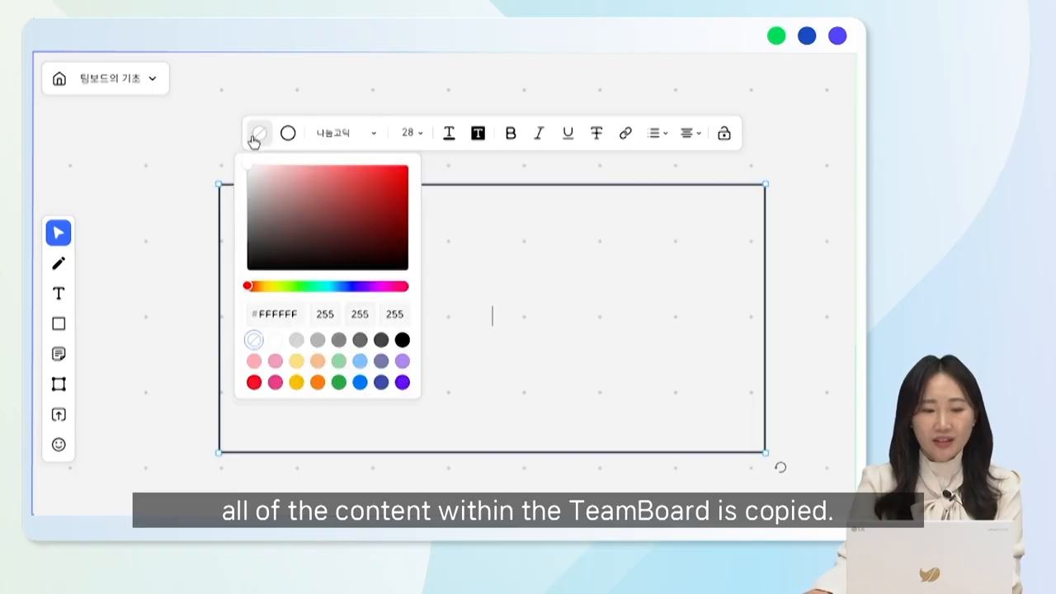
left_click(296, 360)
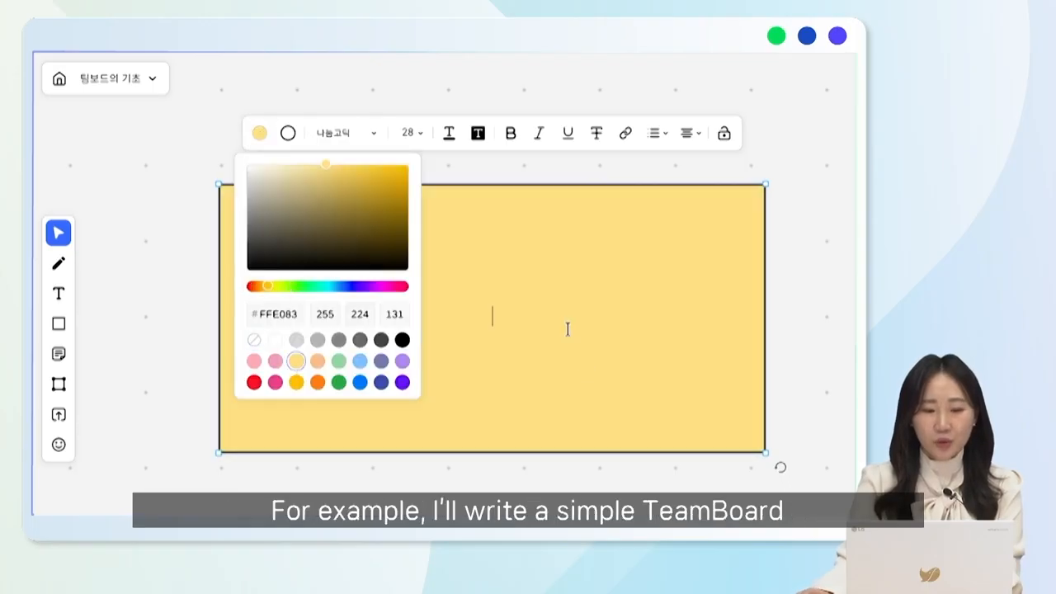
Enter the text 팀보드의 기초 inside the yellow rectangle
type("팀보드의")
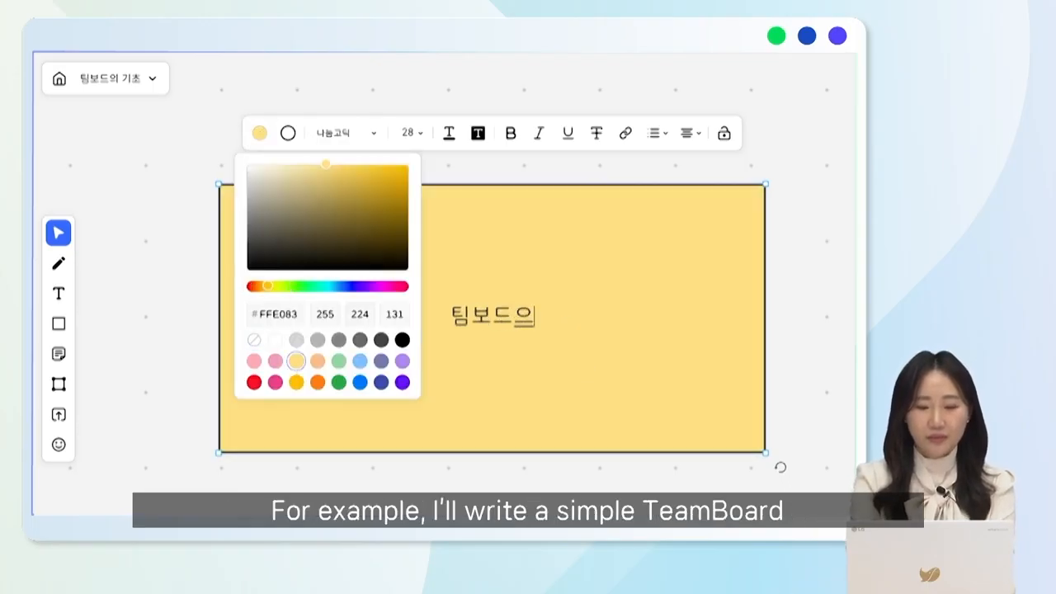
type(" 기ㄴ")
key("BackSpace")
key("BackSpace")
key("BackSpace")
key("BackSpace")
type("의")
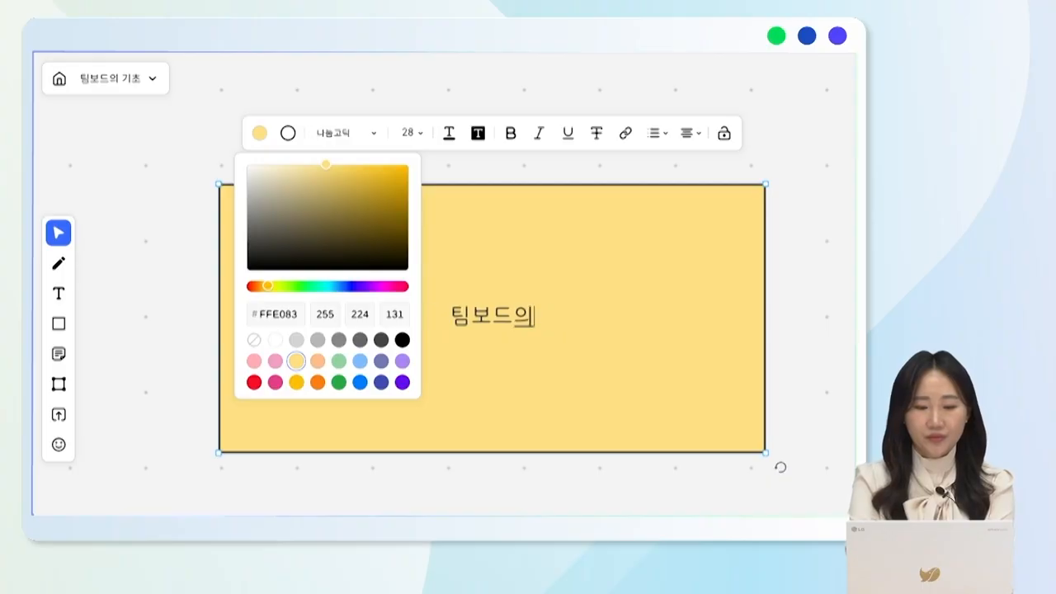
type(" 기초")
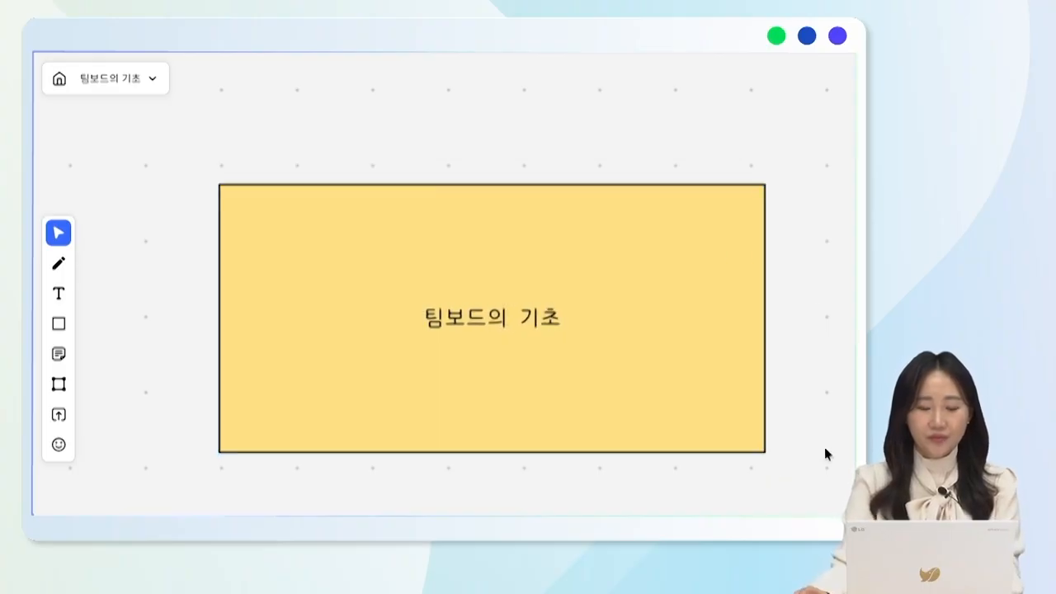
Duplicate the 팀보드의 기초 board with its contents
left_click(154, 78)
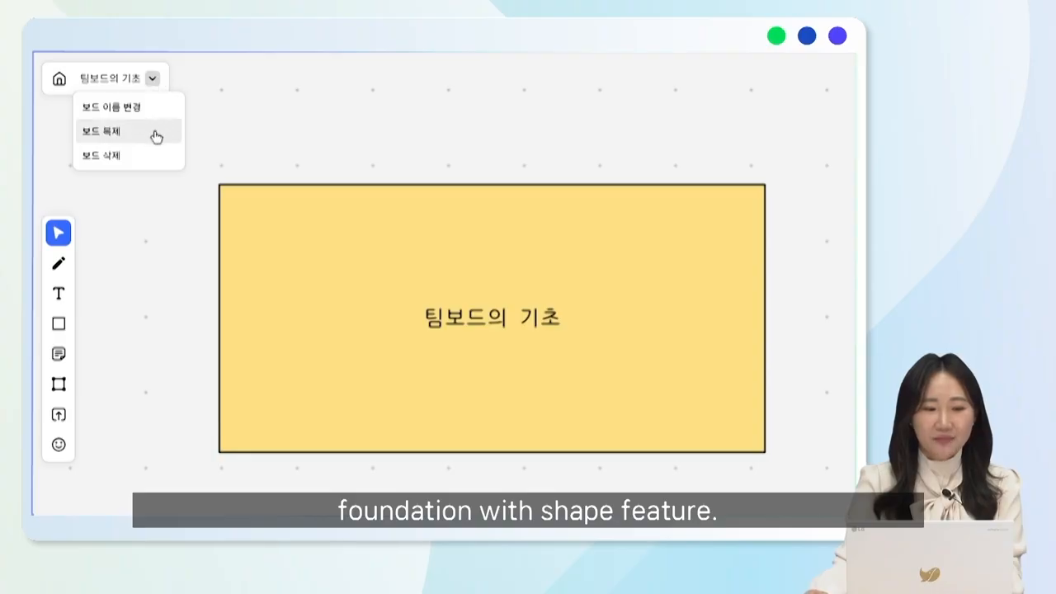
left_click(155, 136)
left_click(706, 379)
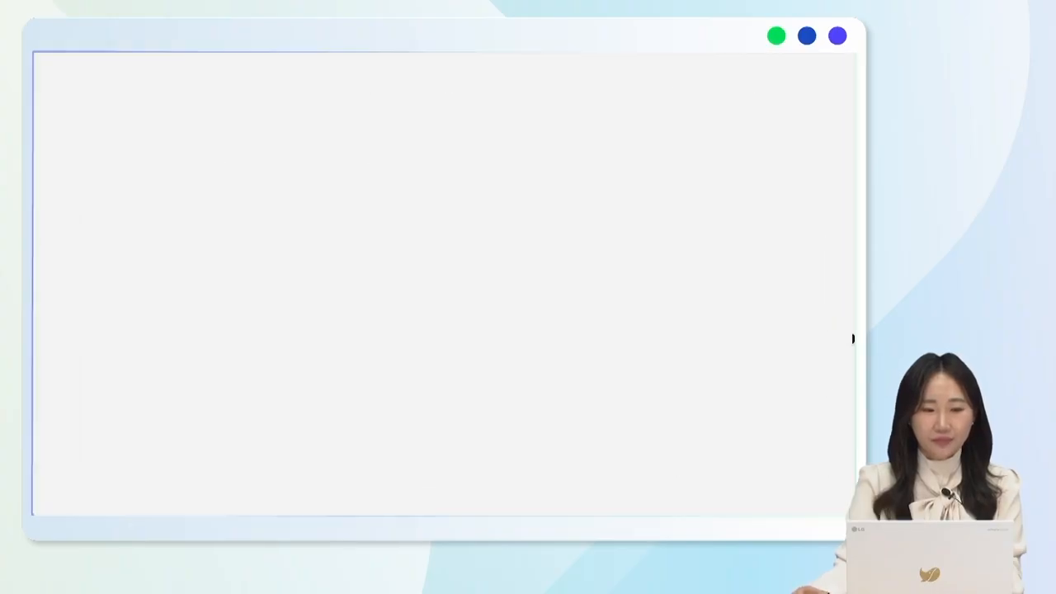
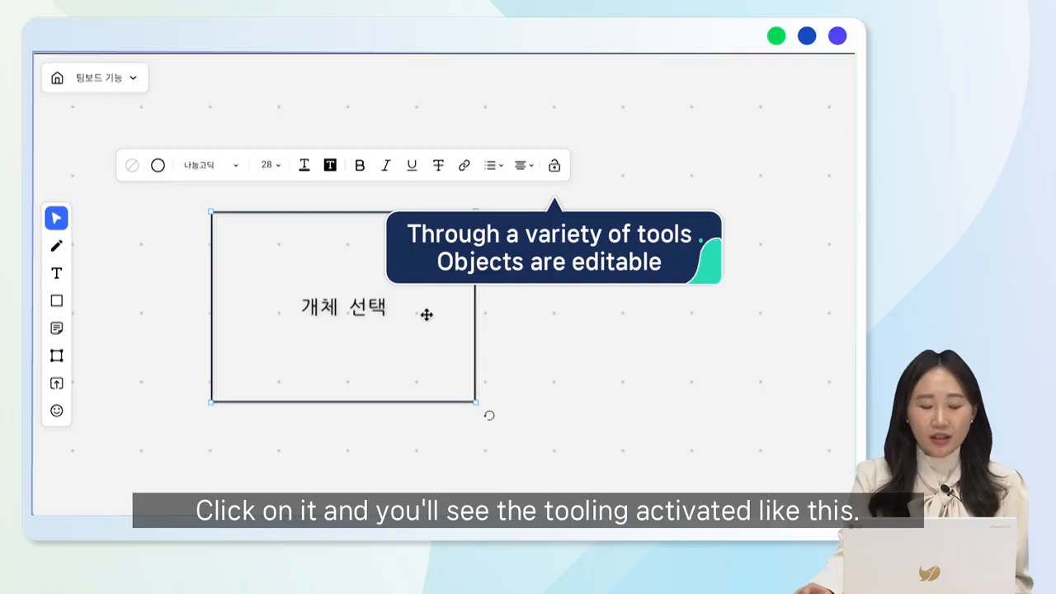
Slightly enlarge the 개체 선택 rectangle, shift its position on the board, and try rotating it
mouse_move(476, 403)
left_mouse_down()
mouse_move(518, 445)
mouse_move(467, 401)
mouse_move(514, 431)
mouse_move(481, 405)
left_mouse_up()
mouse_move(415, 366)
left_mouse_down()
mouse_move(608, 374)
mouse_move(416, 360)
left_mouse_up()
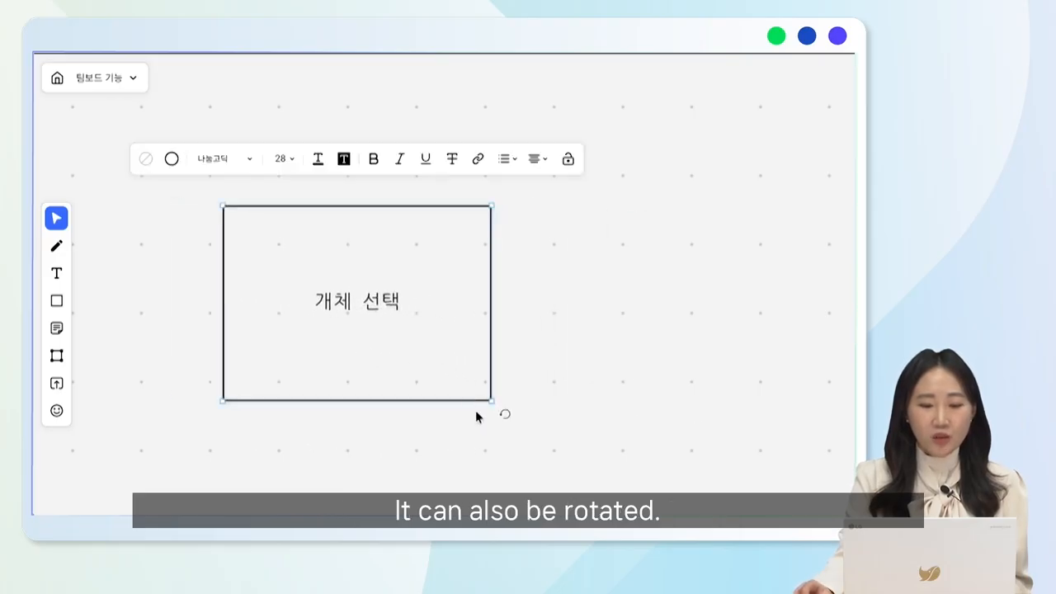
mouse_move(503, 419)
left_mouse_down()
mouse_move(331, 490)
mouse_move(229, 466)
mouse_move(269, 480)
mouse_move(476, 448)
mouse_move(510, 423)
left_mouse_up()
left_click(606, 434)
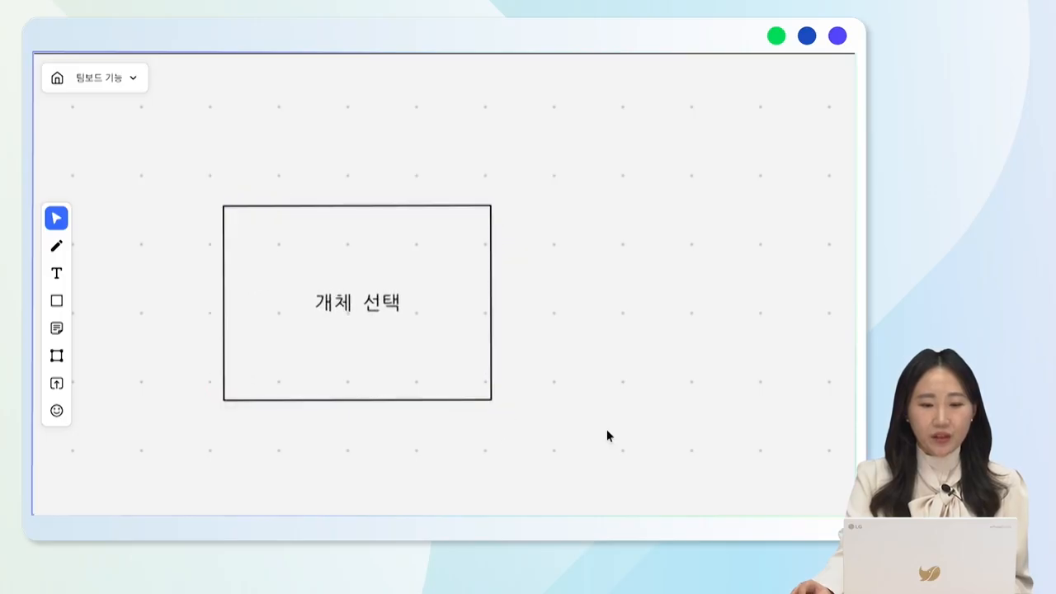
Fill the 개체 선택 rectangle with the light yellow preset color
left_click(450, 377)
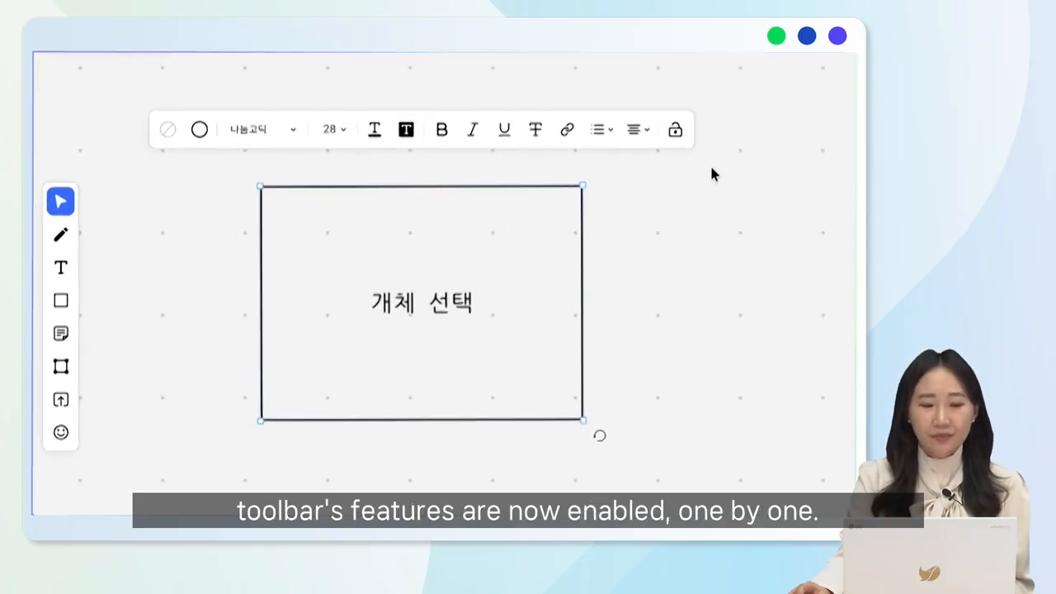
left_click(169, 134)
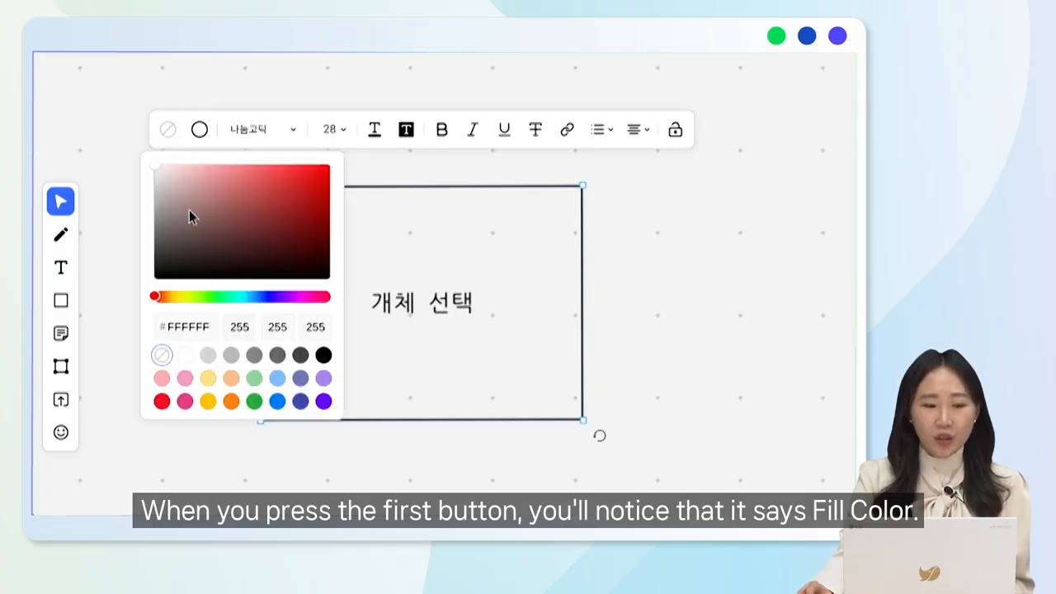
left_click(208, 379)
left_click(627, 319)
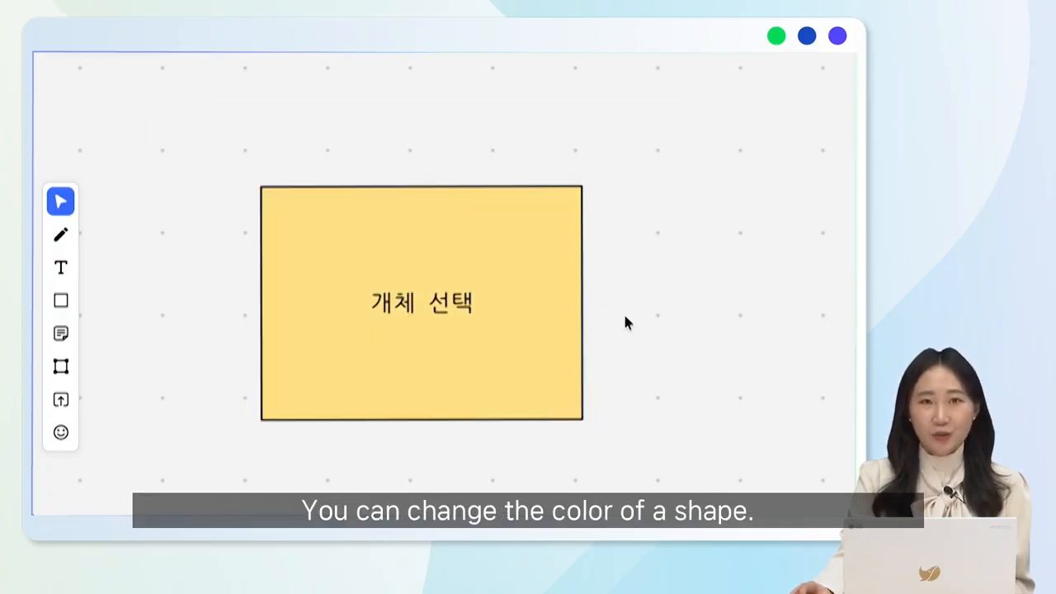
Set the yellow rectangle's border color to the bright orange preset
left_click(528, 299)
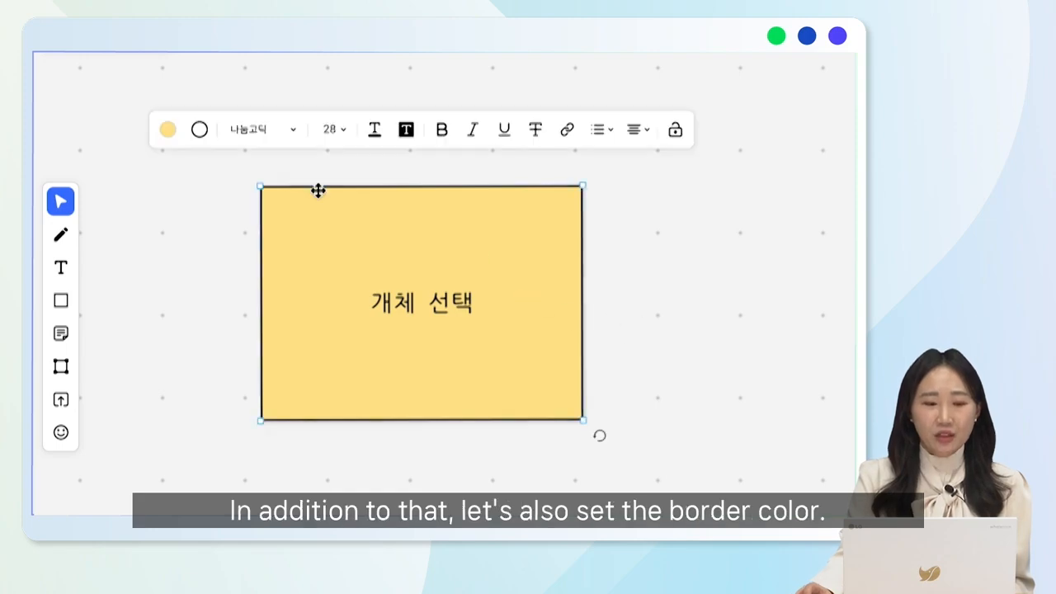
left_click(202, 130)
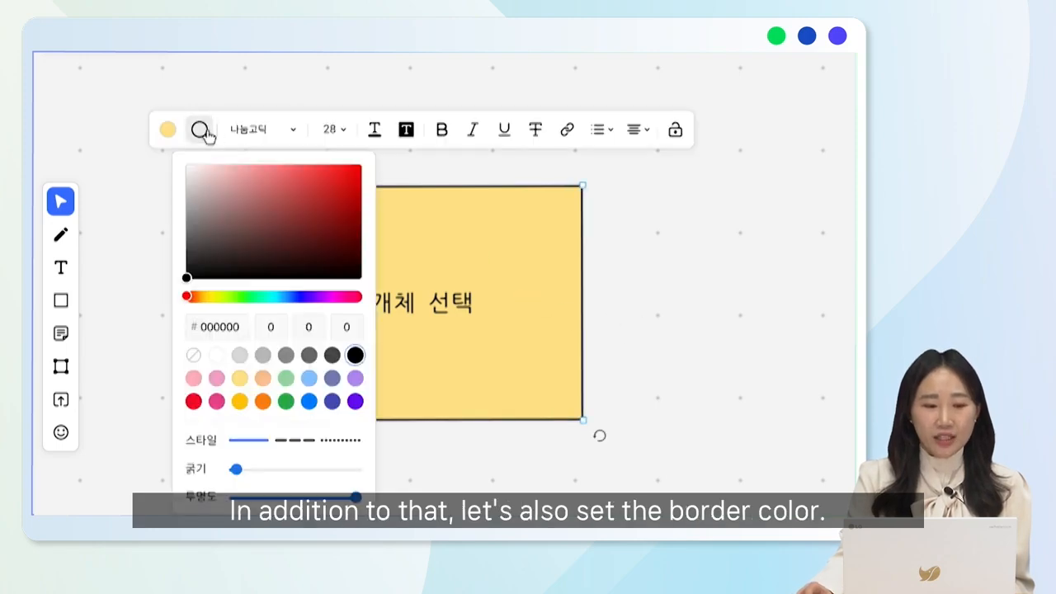
left_click(262, 401)
left_click(678, 308)
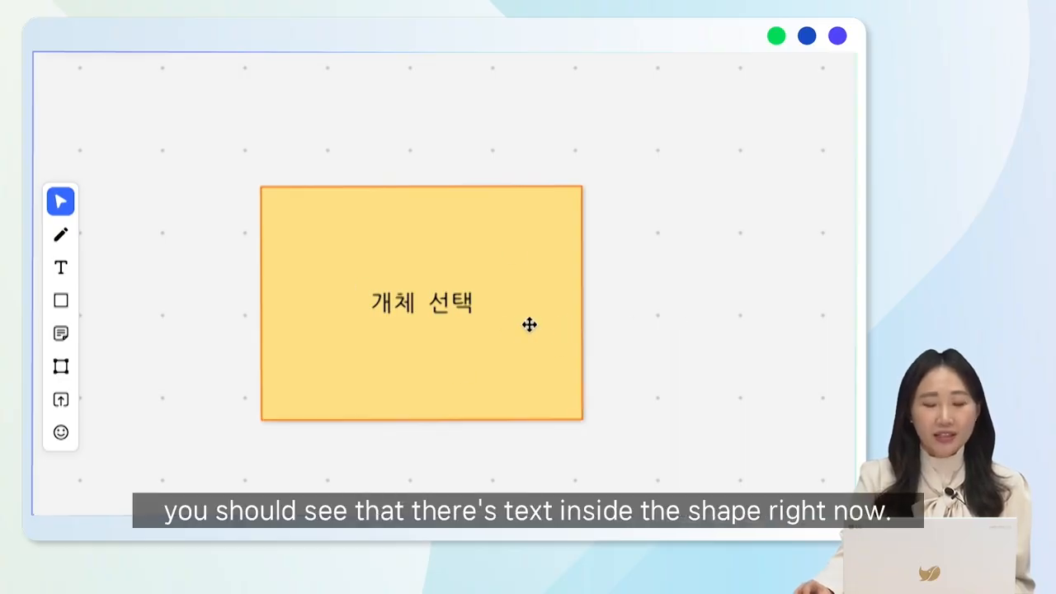
Change the rectangle's text to the 바탕 font at size 60
left_click(490, 311)
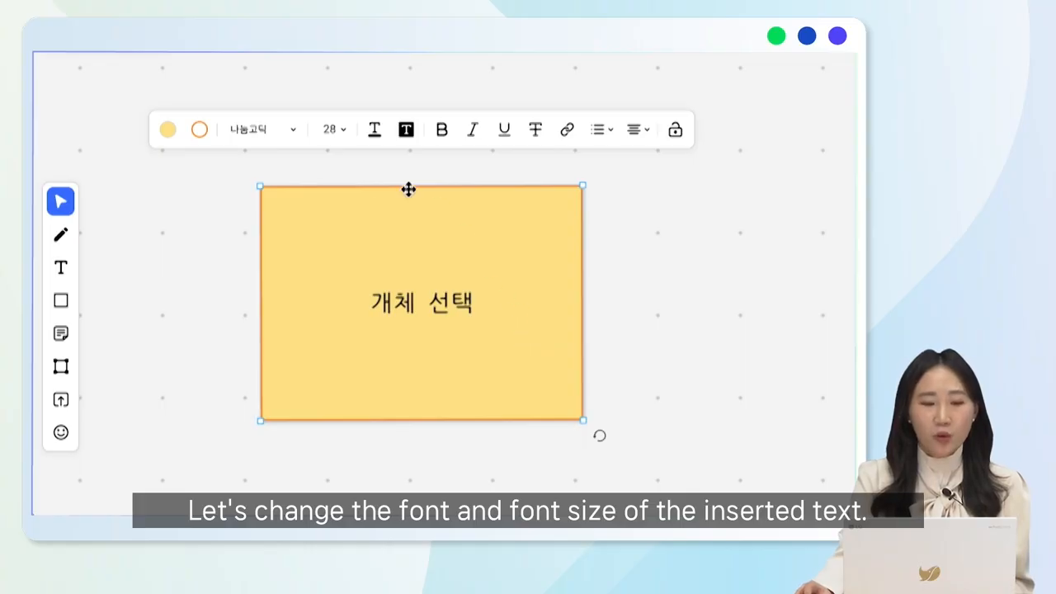
left_click(288, 134)
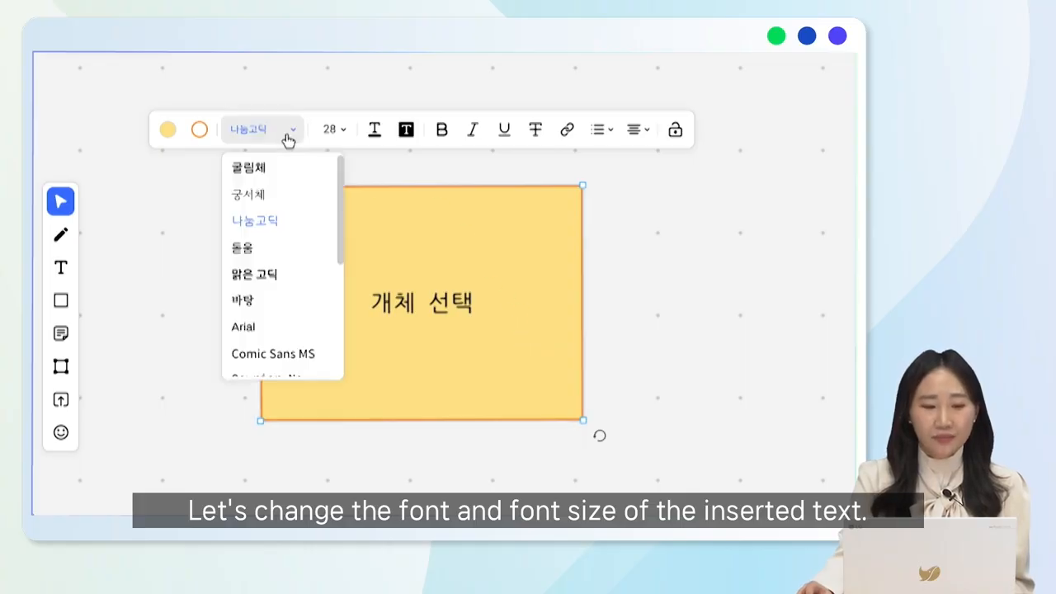
left_click(294, 301)
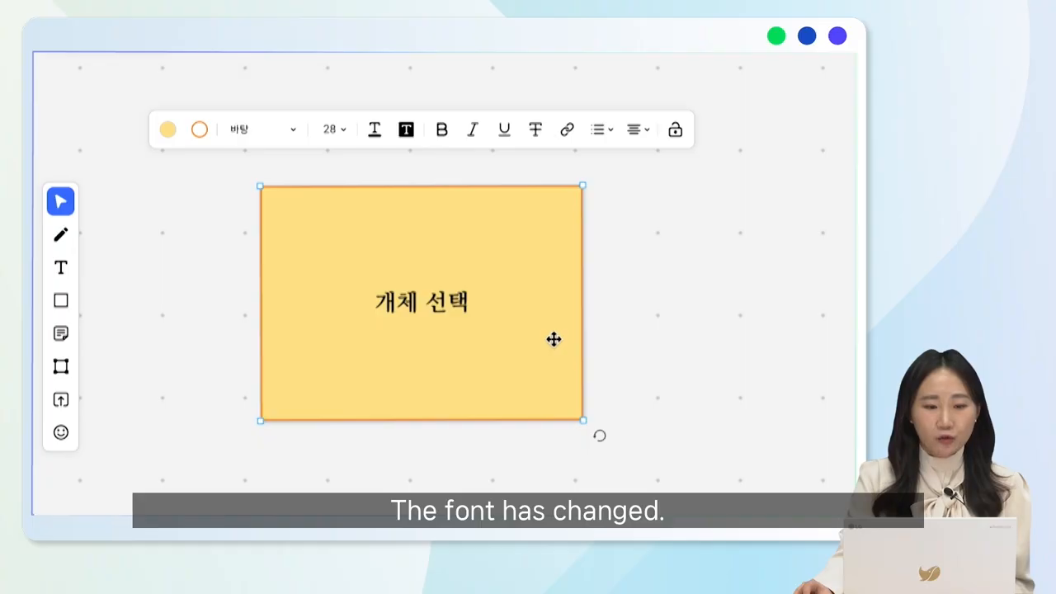
left_click(337, 132)
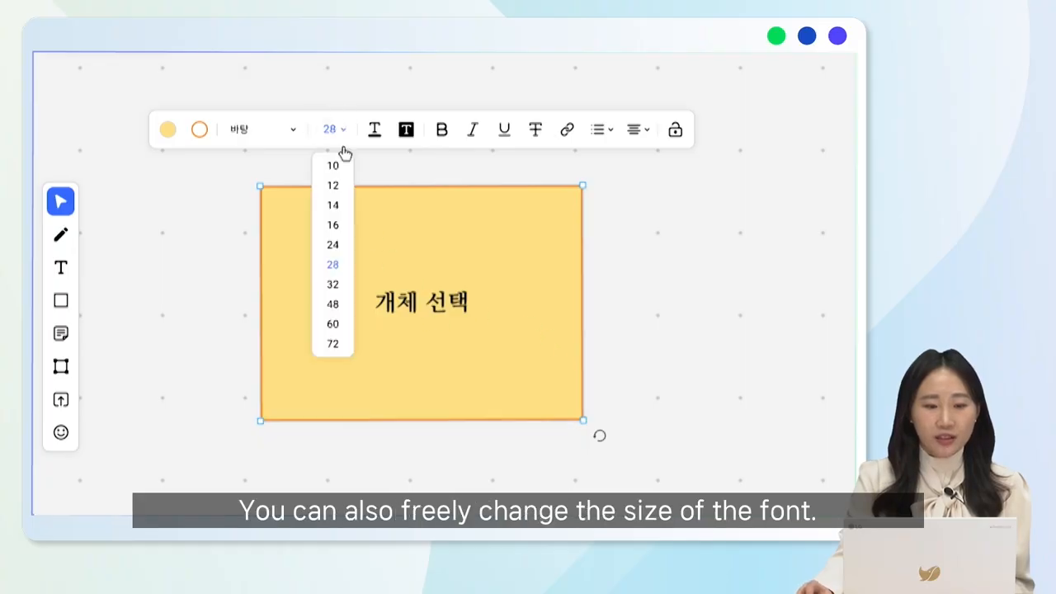
left_click(347, 322)
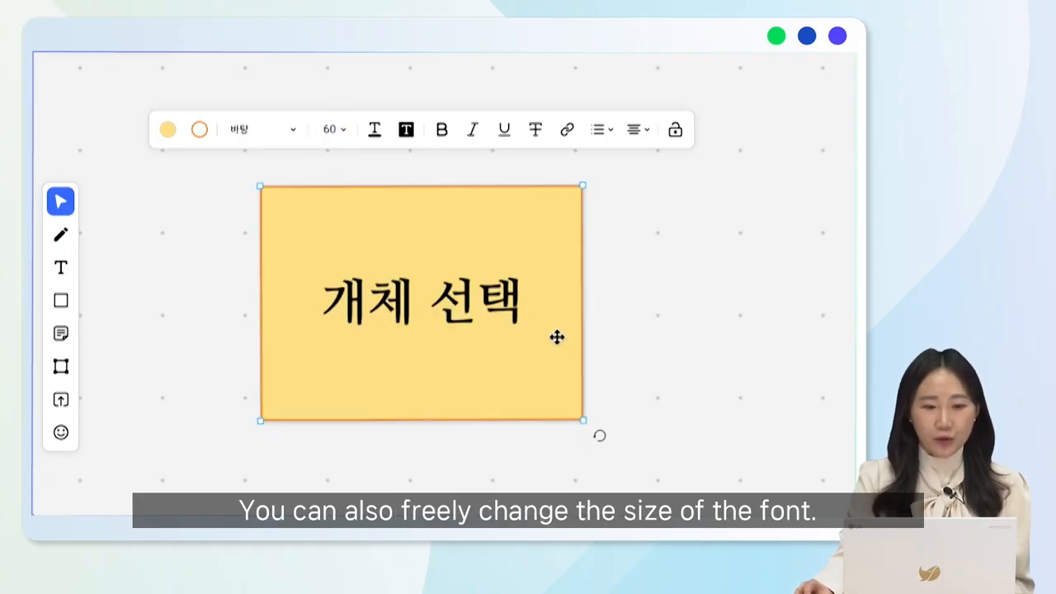
Color the 개체 선택 text orange #FD7E14 and give it a light blue text background
left_click(374, 130)
left_click(438, 401)
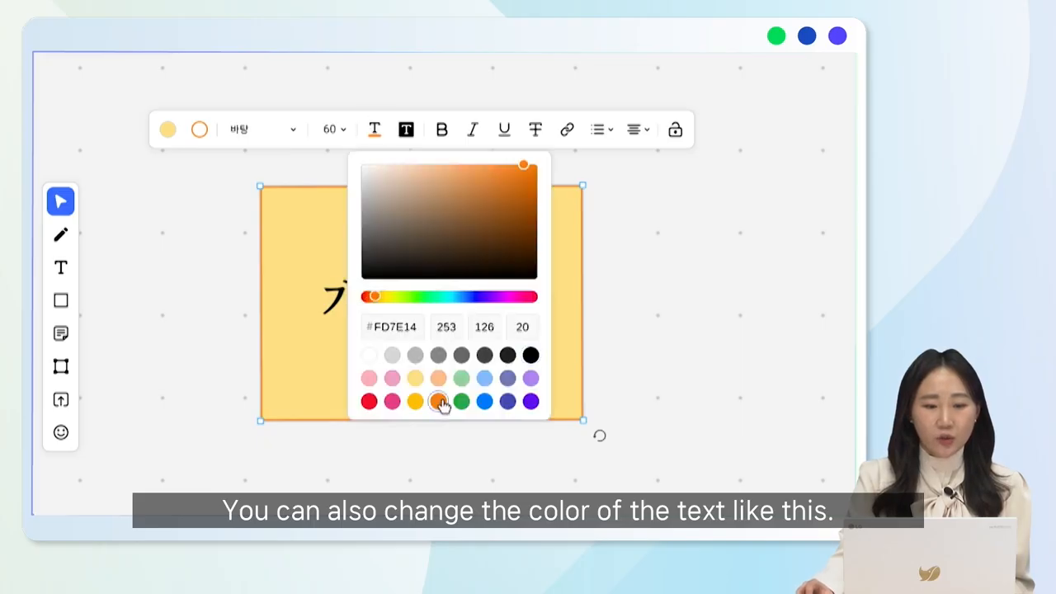
left_click(569, 351)
left_click(405, 131)
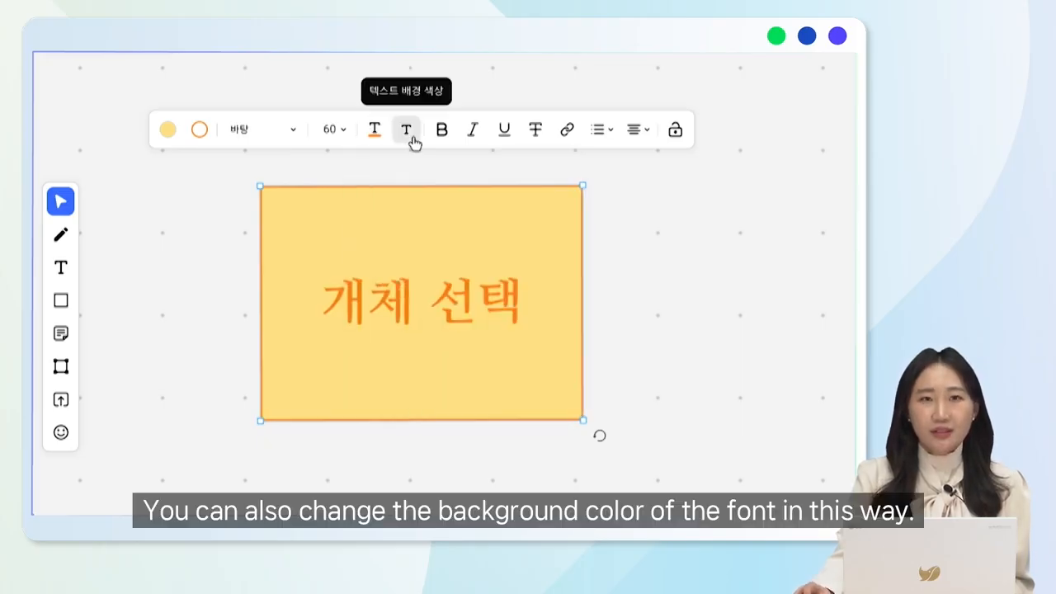
left_click(413, 140)
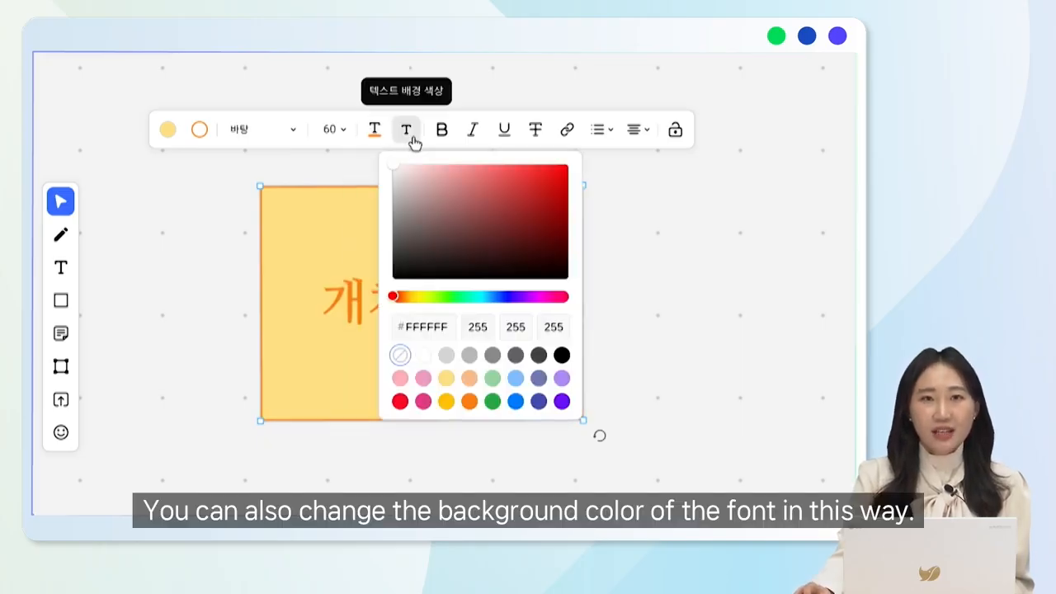
left_click(515, 378)
left_click(355, 344)
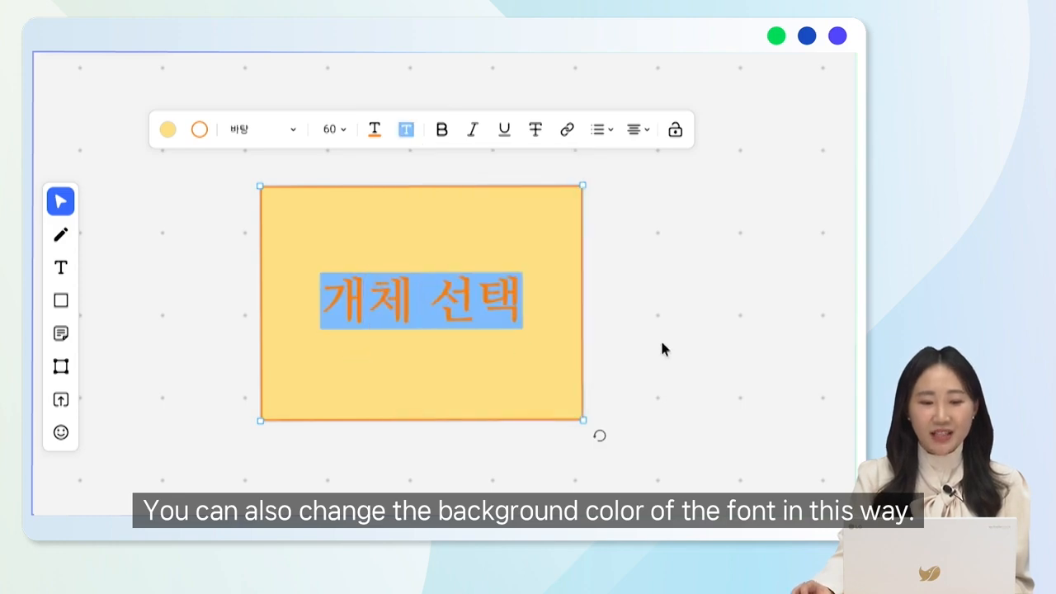
Try bold, italic and underline on the 개체 선택 text, then remove all three styles again
left_click(445, 131)
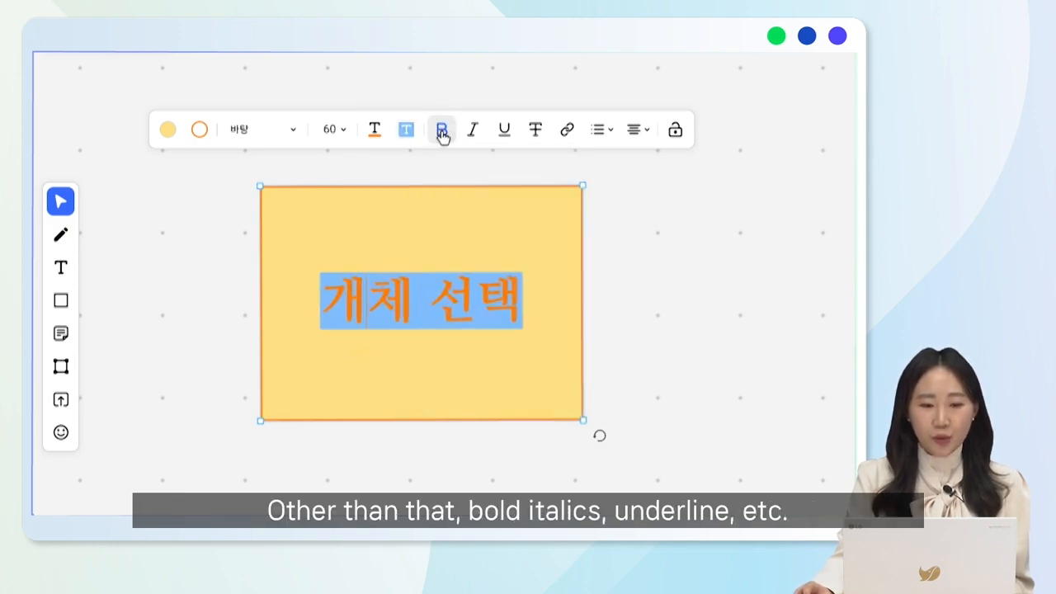
left_click(477, 133)
left_click(504, 132)
left_click(504, 132)
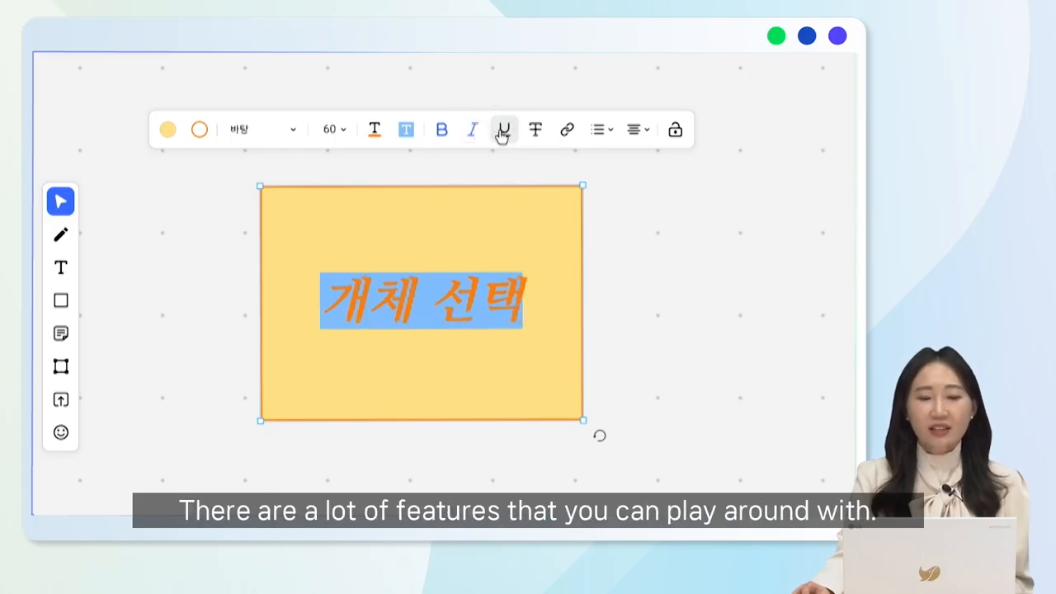
left_click(474, 132)
left_click(440, 132)
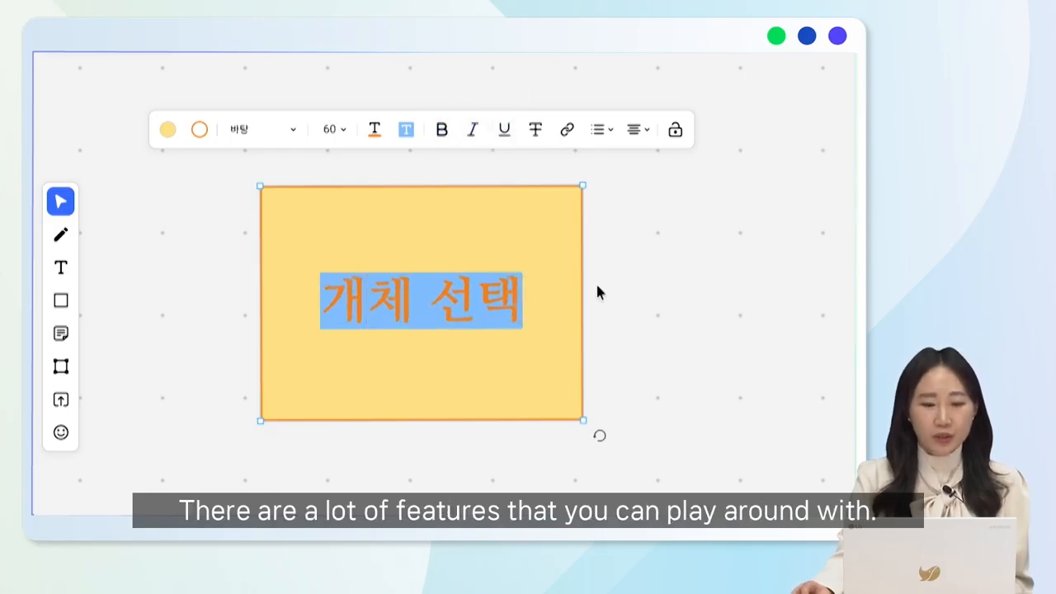
key("BackSpace")
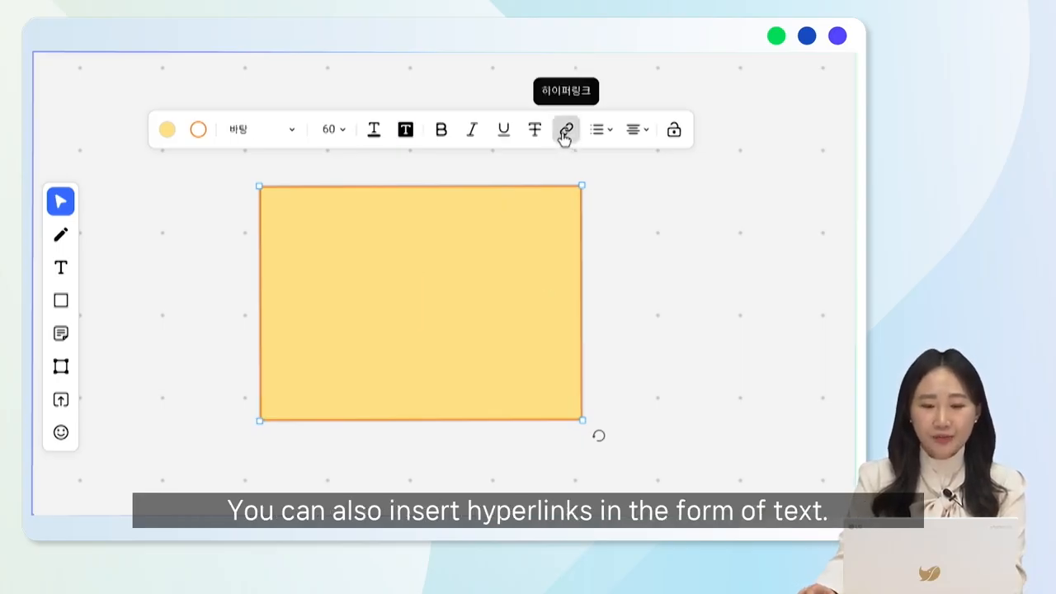
left_click(566, 132)
type("www.naver.com")
key("Return")
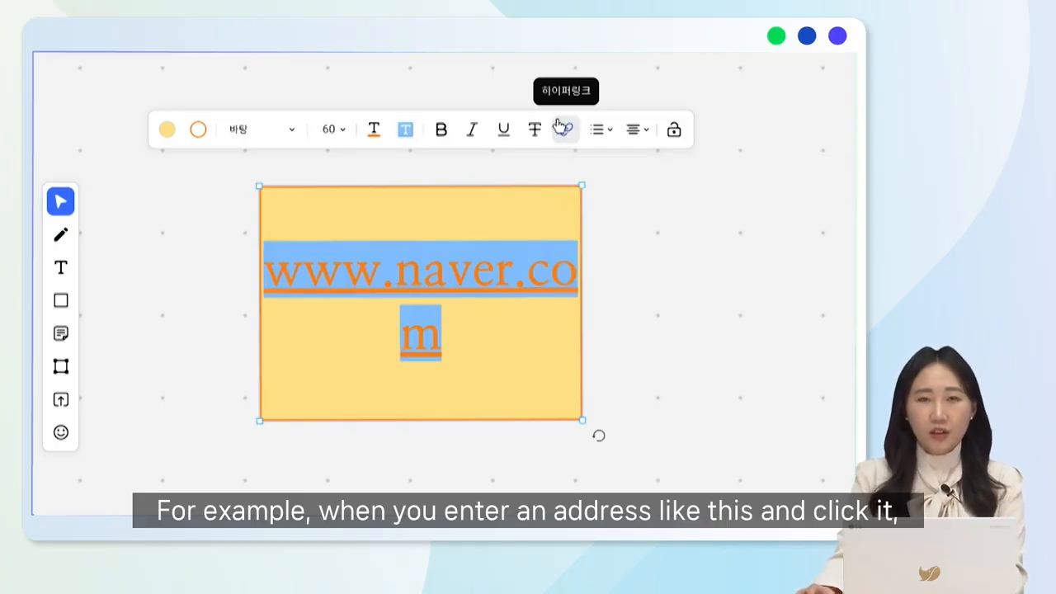
left_click(638, 283)
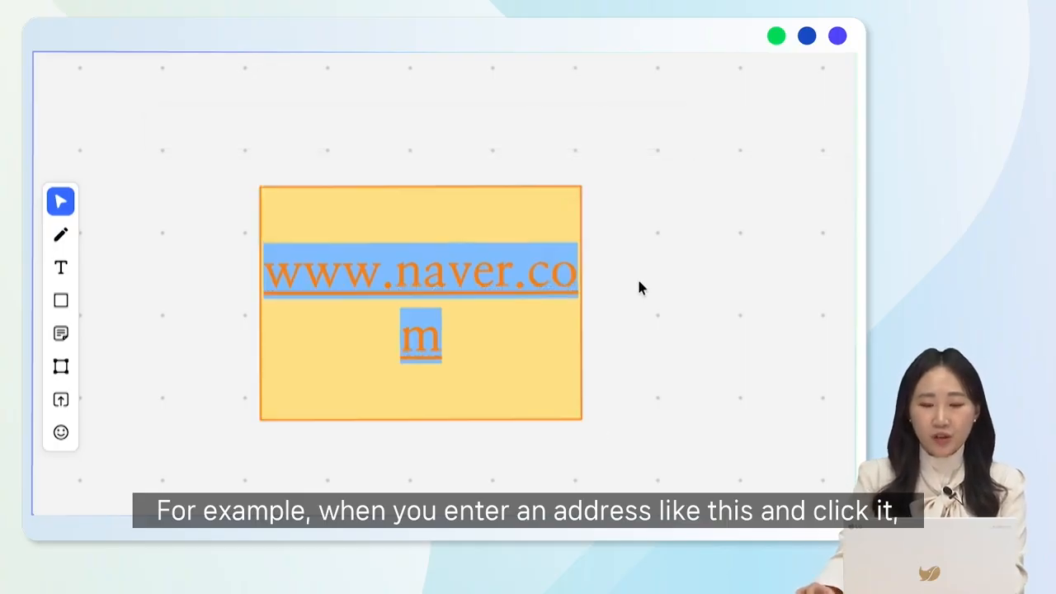
left_click(491, 270)
left_click(333, 440)
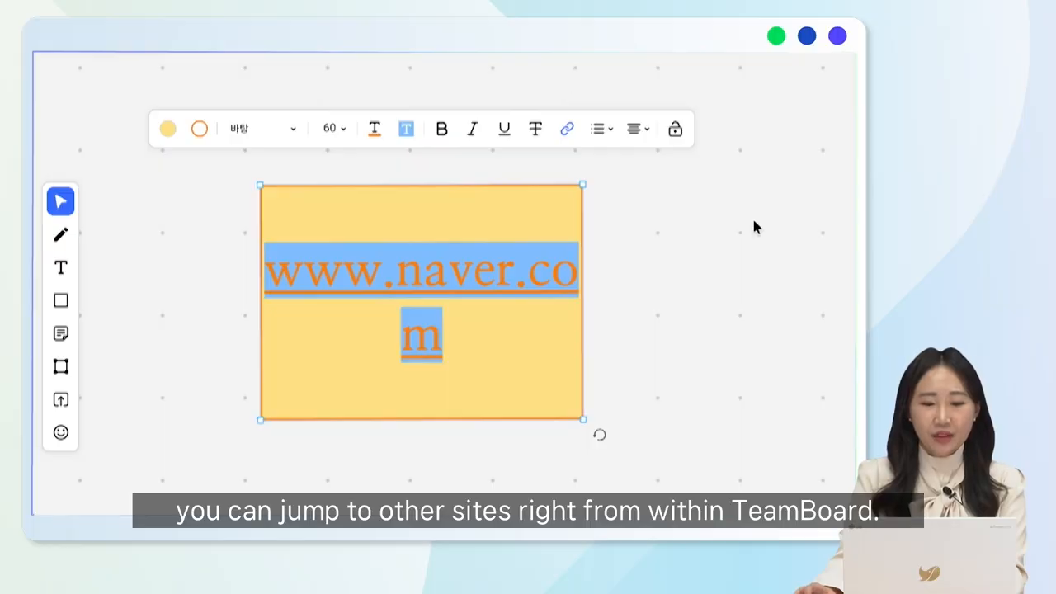
left_click(675, 129)
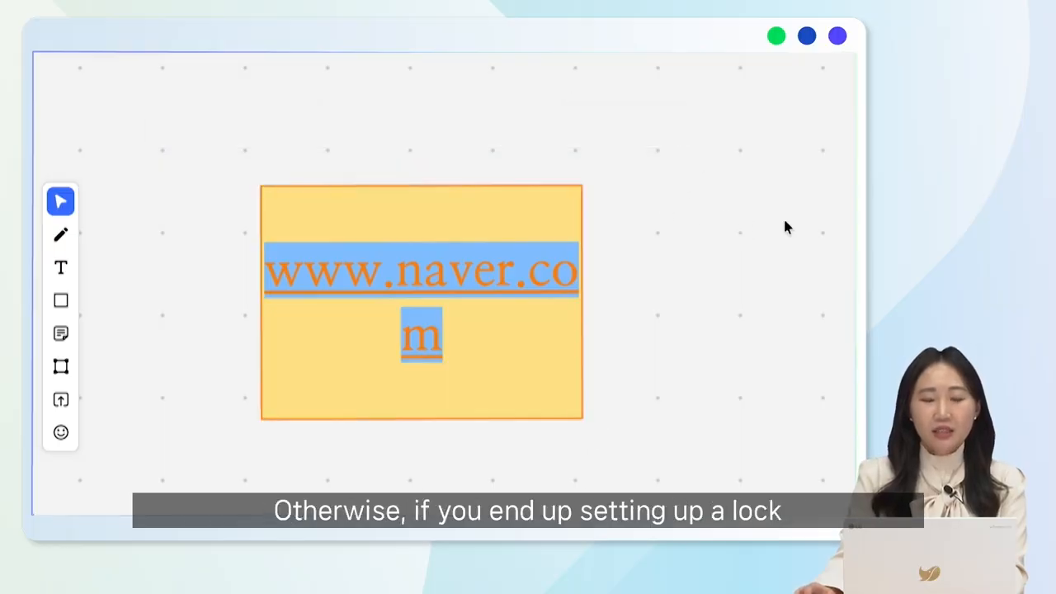
left_click_drag(443, 346, 587, 351)
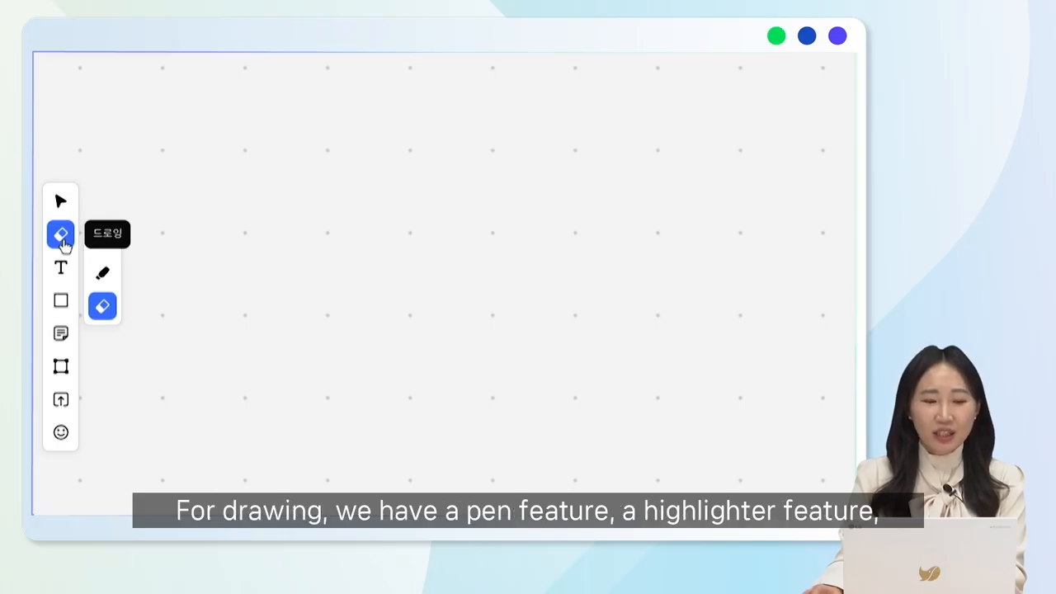
left_click(109, 248)
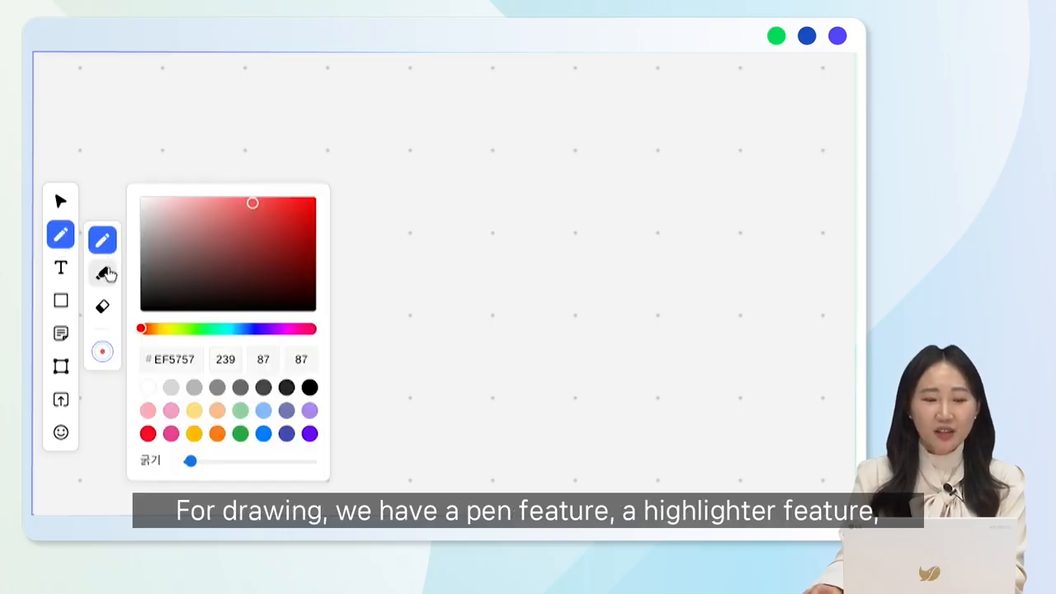
left_click(106, 277)
left_click(104, 311)
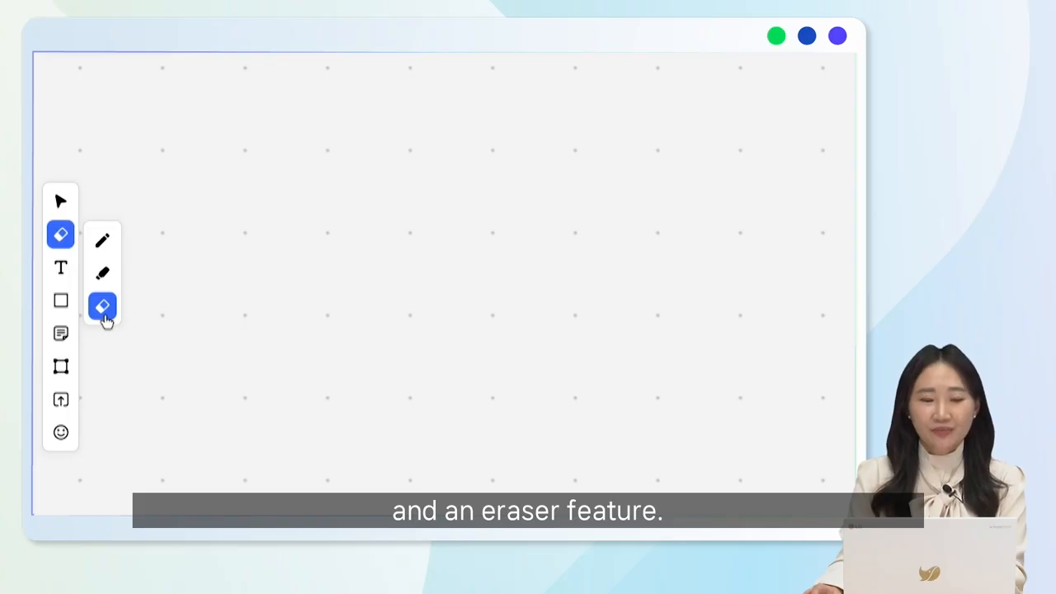
Draw a thin wavy line in blue #0007FF with the pen across the board's upper area
left_click(108, 247)
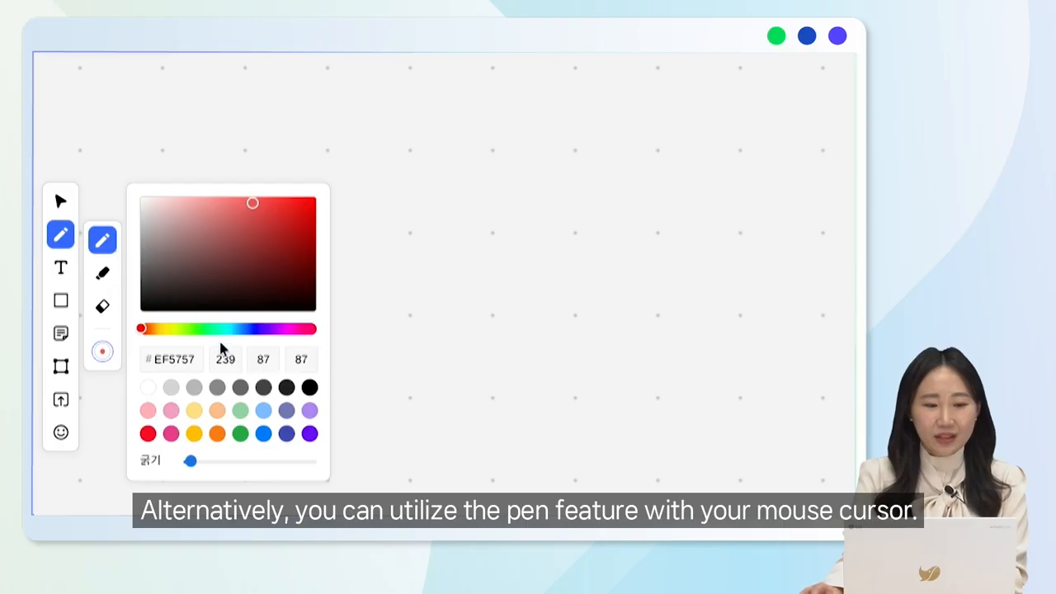
left_click(257, 332)
mouse_move(377, 243)
left_mouse_down()
mouse_move(445, 216)
mouse_move(687, 207)
mouse_move(855, 222)
left_mouse_up()
Increase the pen thickness to about two-thirds of its range and draw a thick blue wavy line below the thin one
left_click(56, 241)
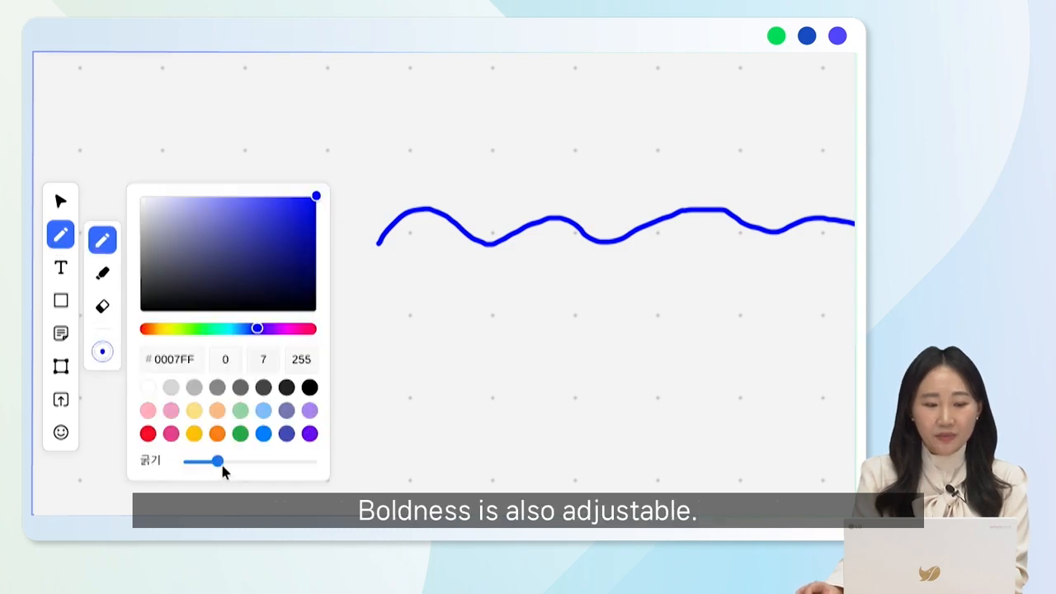
left_click_drag(215, 465, 270, 464)
mouse_move(377, 360)
left_mouse_down()
mouse_move(518, 370)
mouse_move(708, 363)
mouse_move(855, 340)
left_mouse_up()
Draw a straight horizontal highlighter stroke in light orange #FEBE8A over the thin blue wavy line
left_click(56, 235)
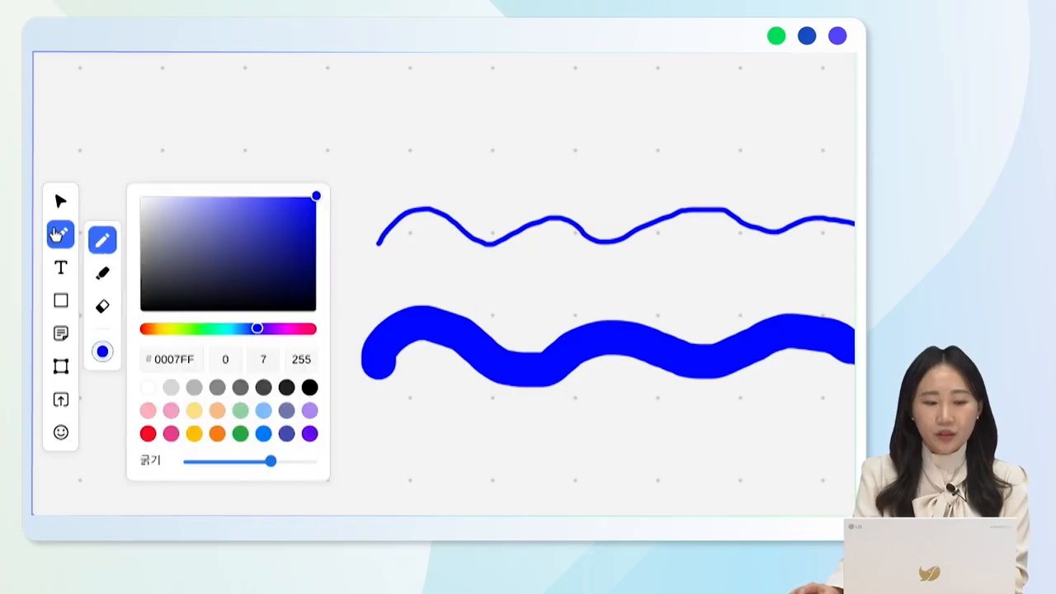
left_click(103, 282)
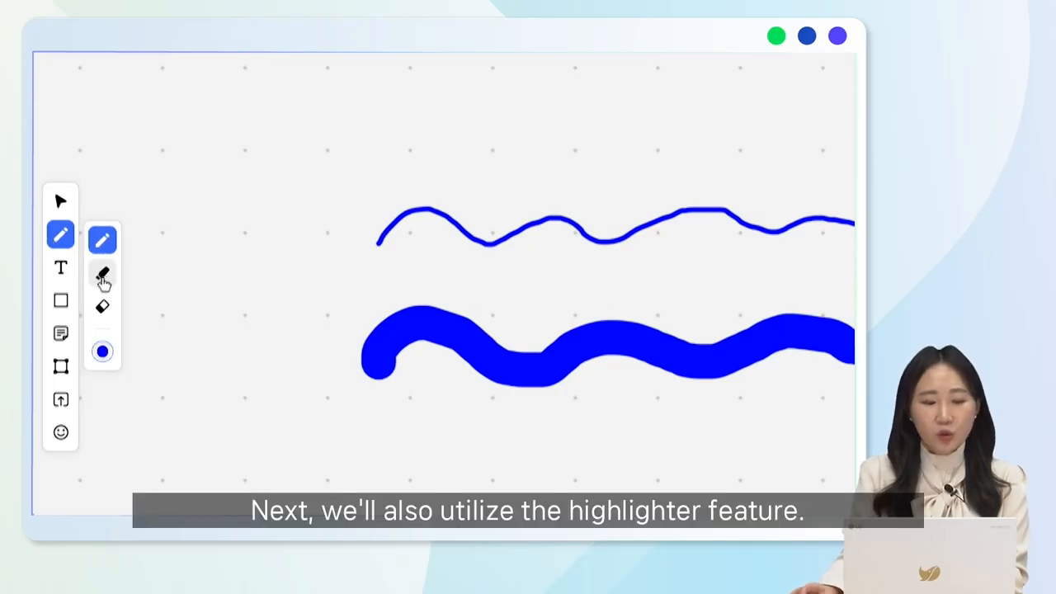
left_click(103, 282)
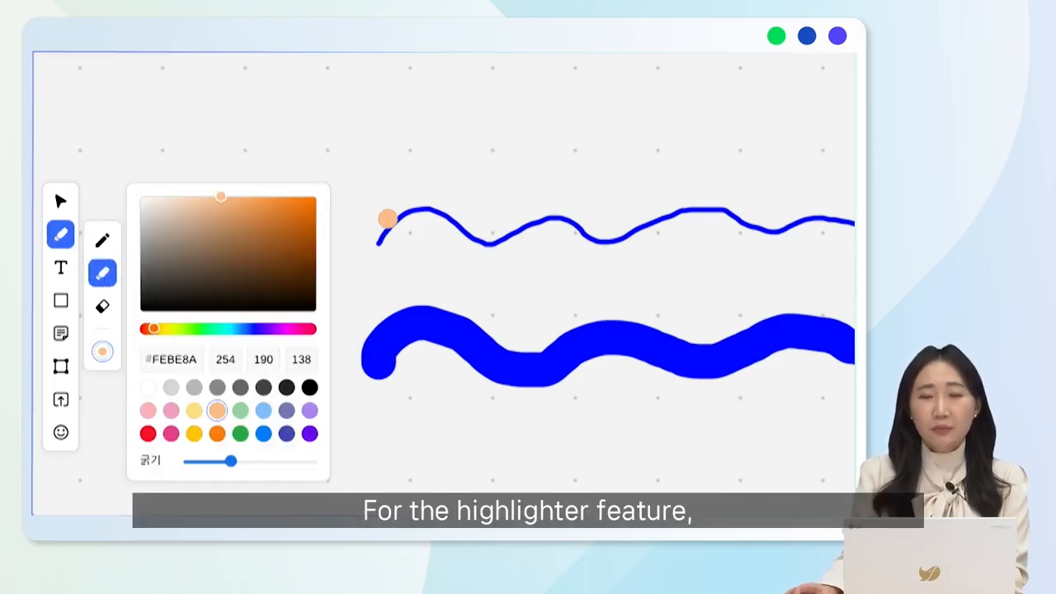
left_click_drag(376, 222, 824, 218)
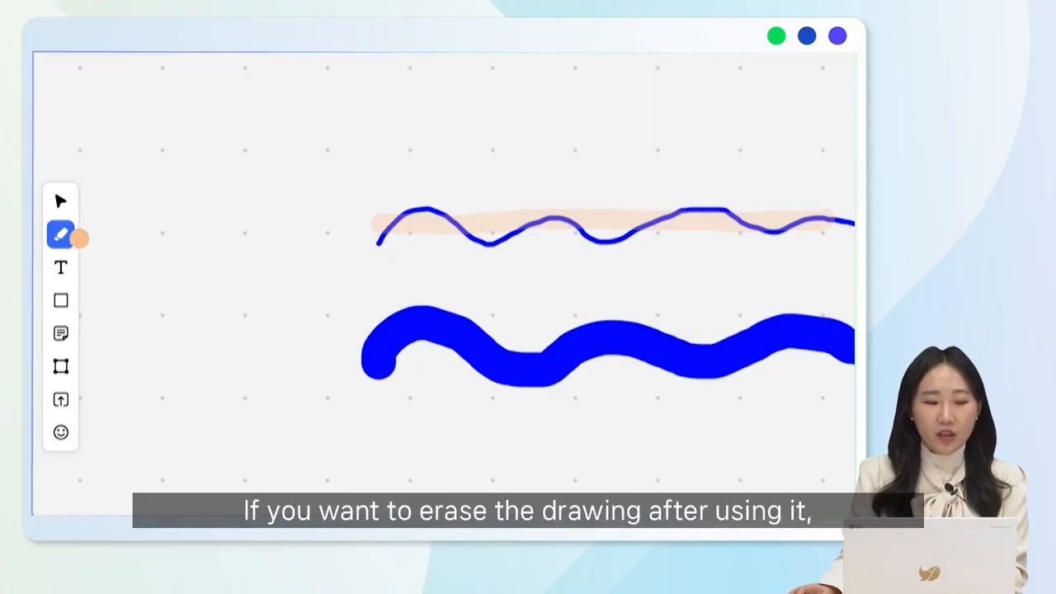
Erase the thin blue wavy line, the light orange highlighter stroke and the thick blue wavy line with the eraser
left_click(62, 240)
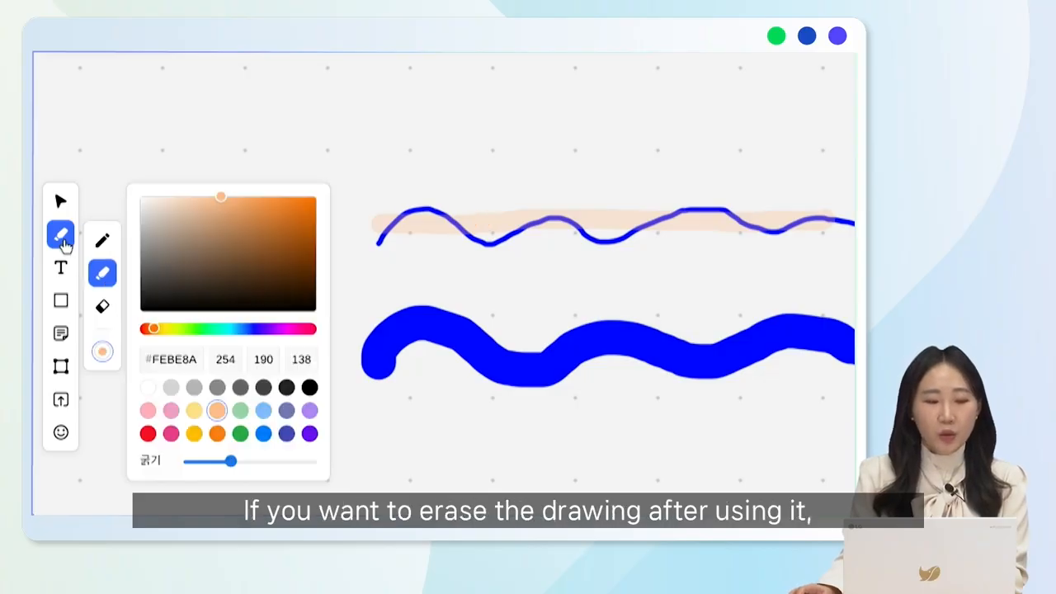
left_click(104, 320)
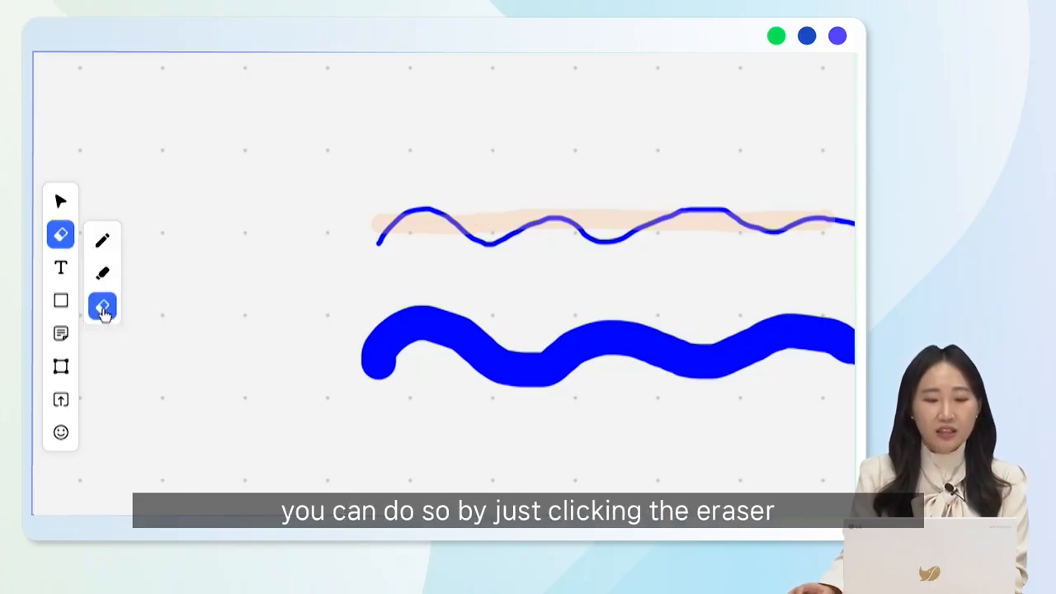
left_click(380, 241)
left_click(404, 228)
left_click(405, 318)
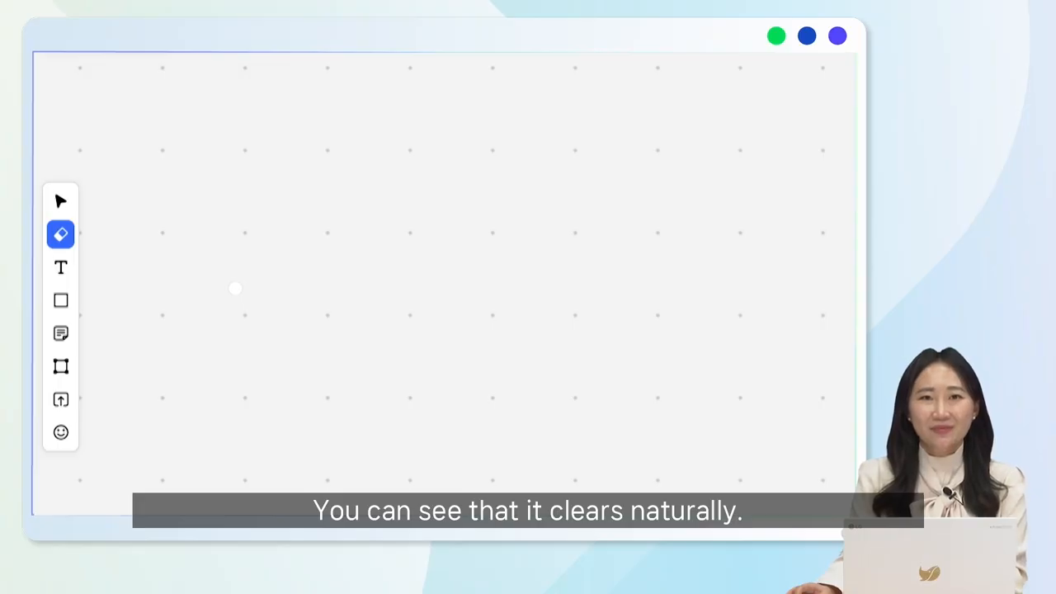
Add a text box reading "학습목표" in the board's upper area and widen it beyond the board's visible right side
left_click(59, 274)
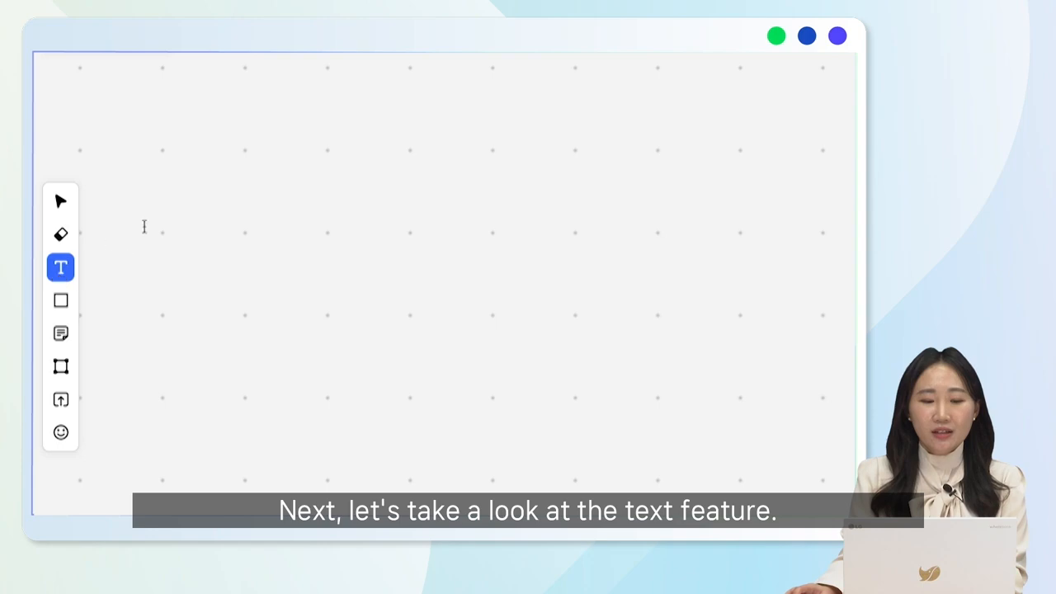
left_click(387, 233)
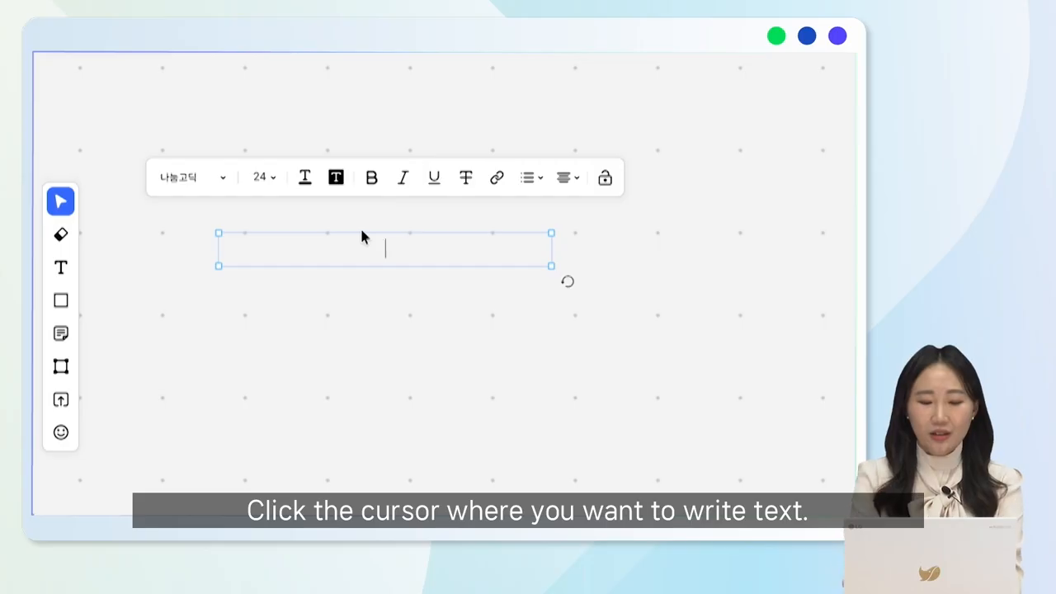
type("g학습목표")
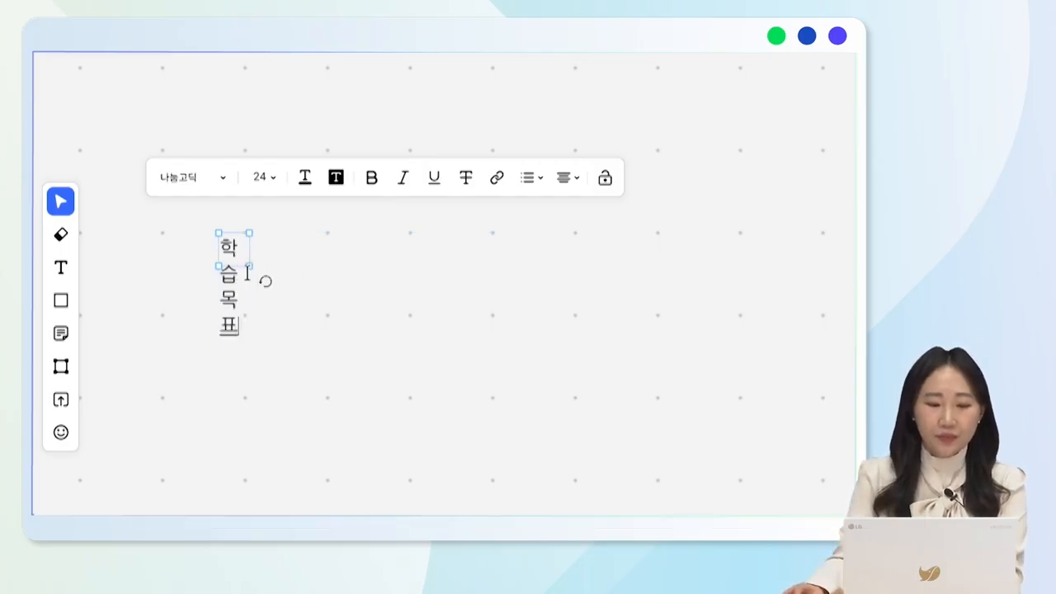
left_click_drag(249, 268, 644, 256)
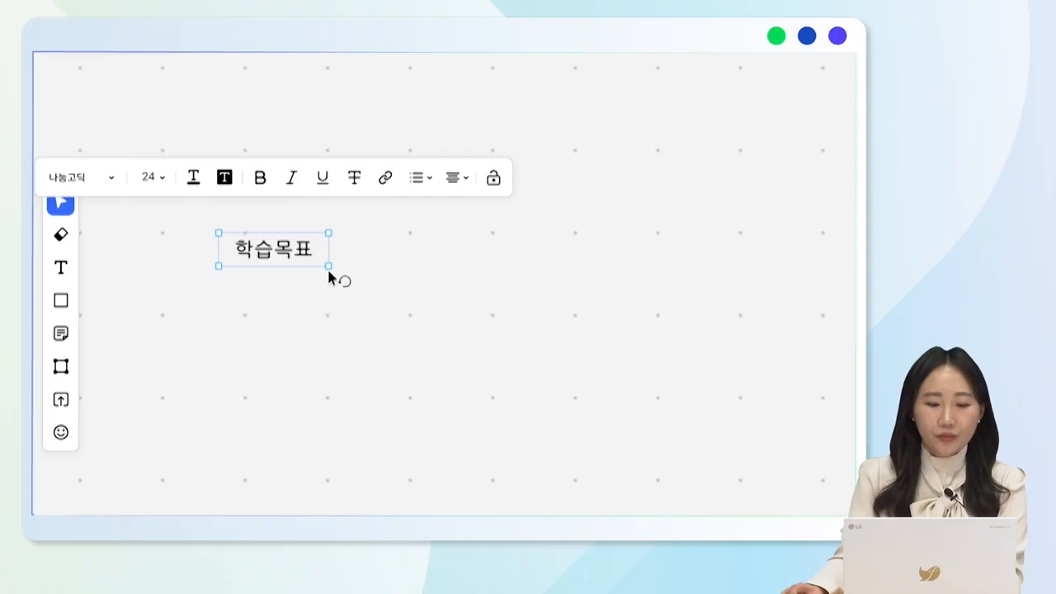
left_click_drag(329, 266, 887, 267)
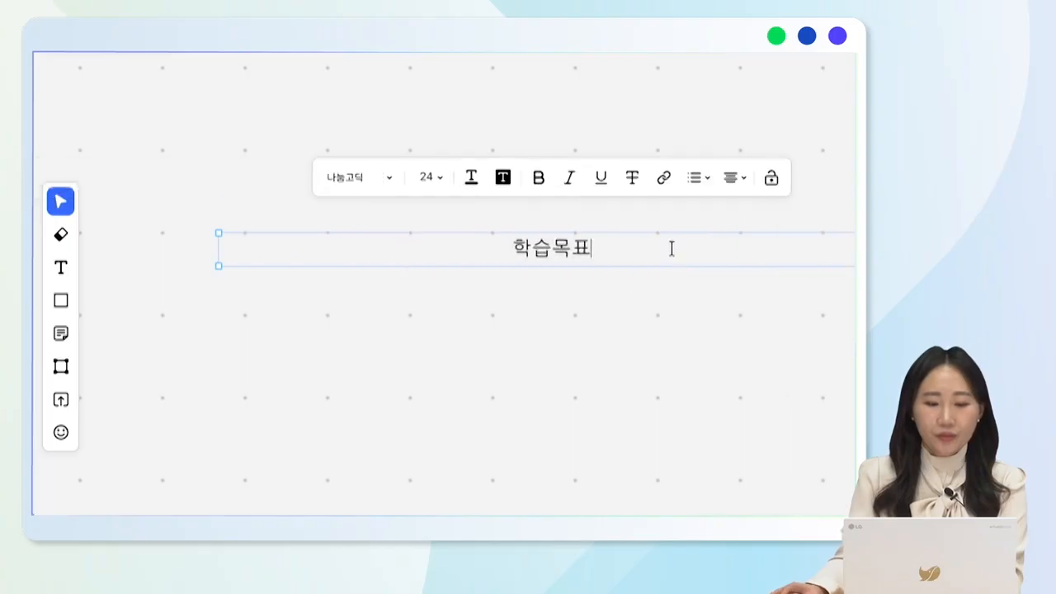
Extend the text to read "학습목표: 들에 사는 사람들의 생활모습을 설명할 수 있다."
type(": 들에 사는 사람들의 생활모스ㅂ을 설명할 수 있다.")
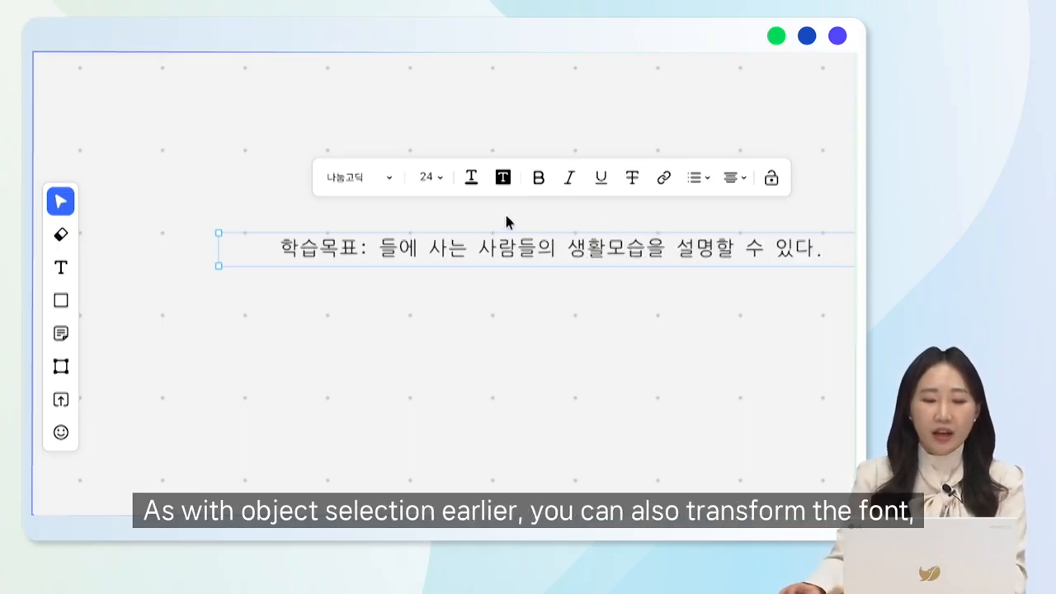
Set the learning-objective text's font to 굴림체 and its size to 28
left_click(385, 186)
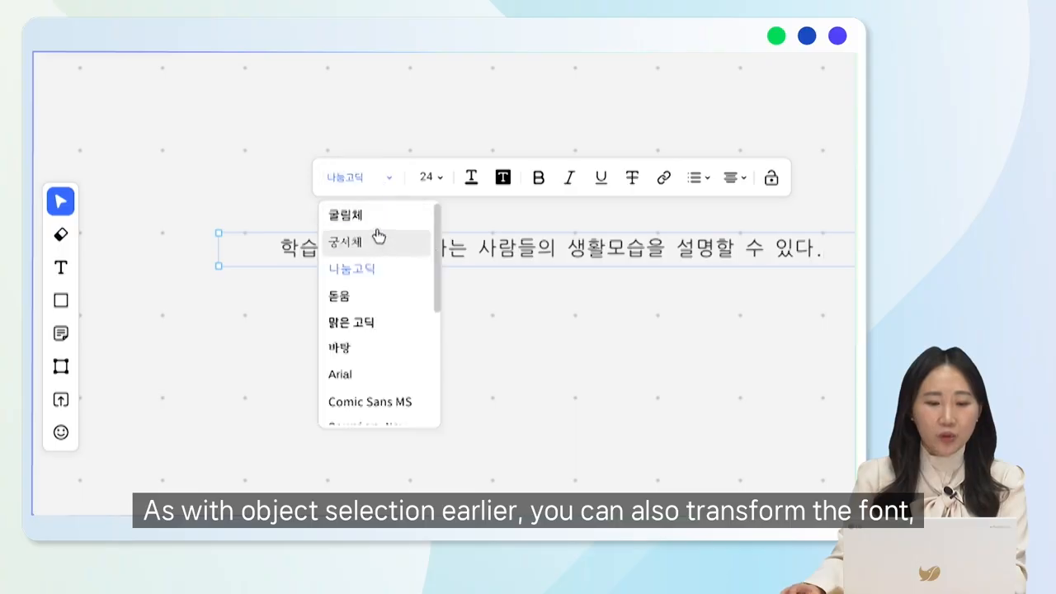
left_click(377, 217)
left_click(430, 180)
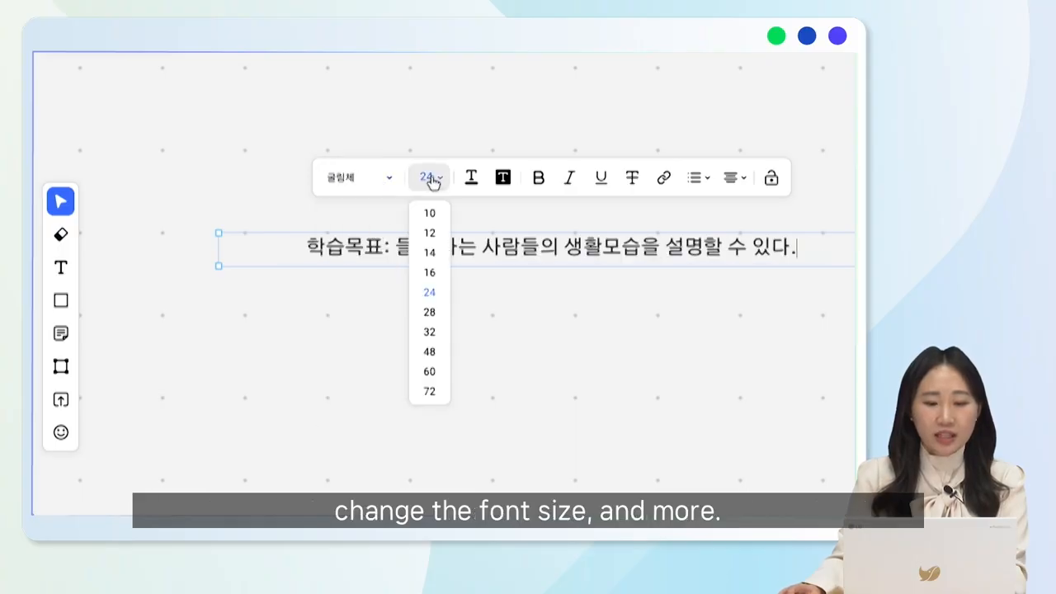
left_click(427, 313)
Change the learning-objective text's colour to red #F60F26 and deselect it
left_click(472, 179)
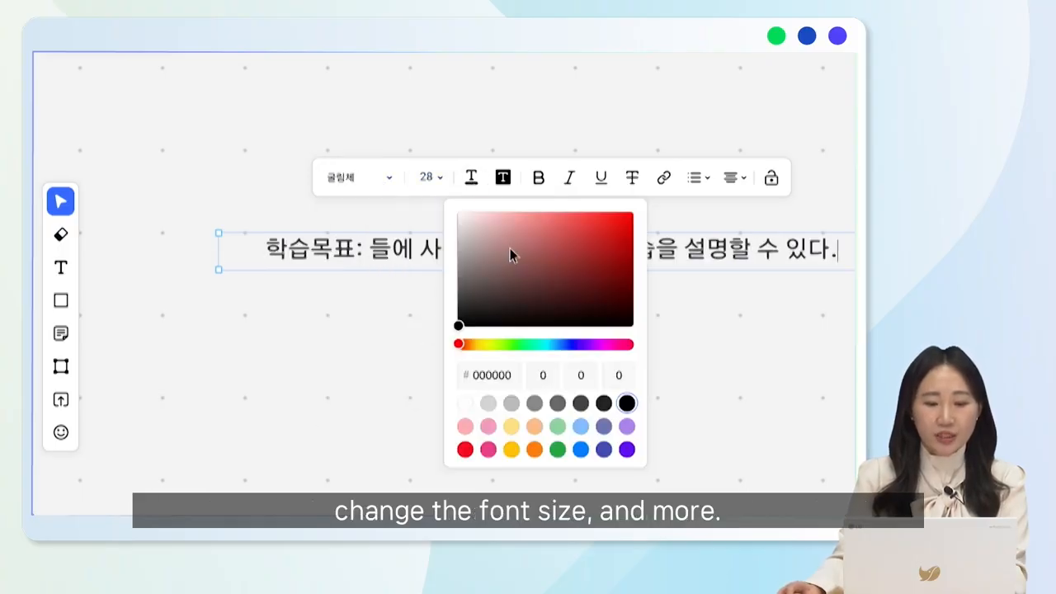
left_click(465, 449)
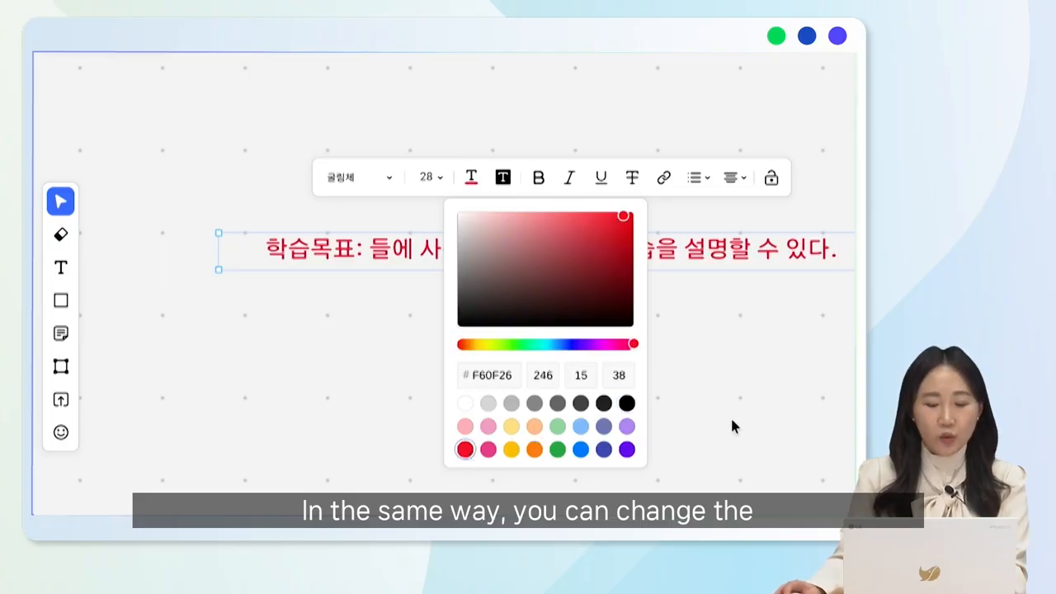
left_click(788, 218)
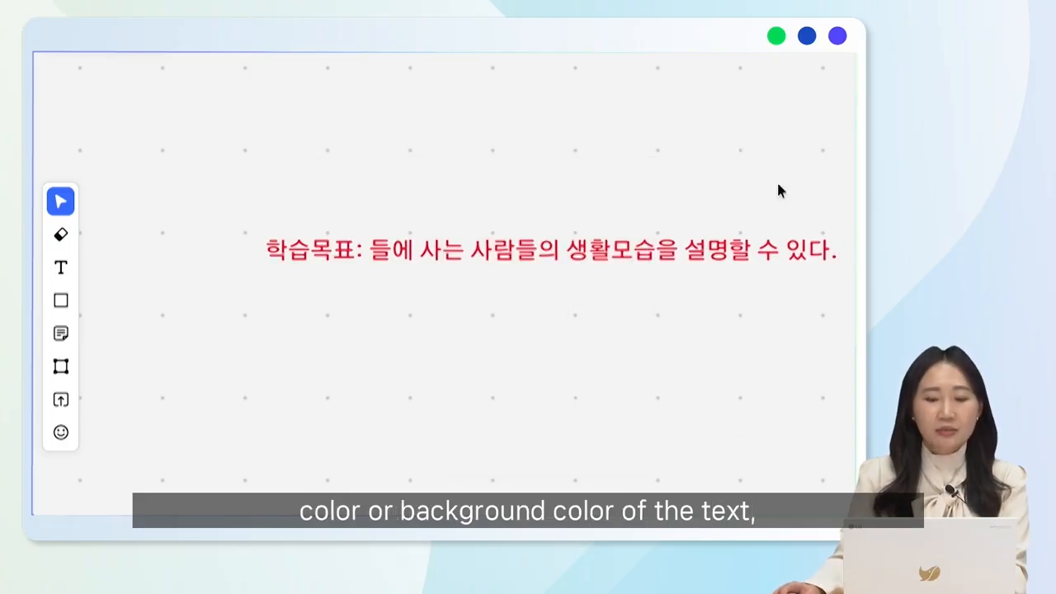
Unlock the red learning-objective text and delete it from the board
left_click(797, 245)
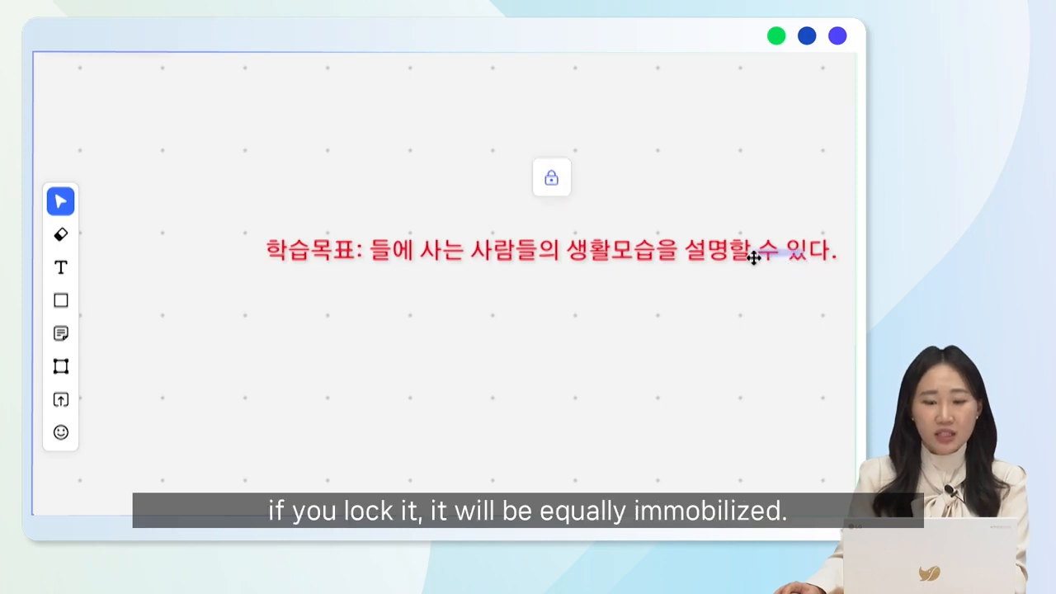
left_click(551, 178)
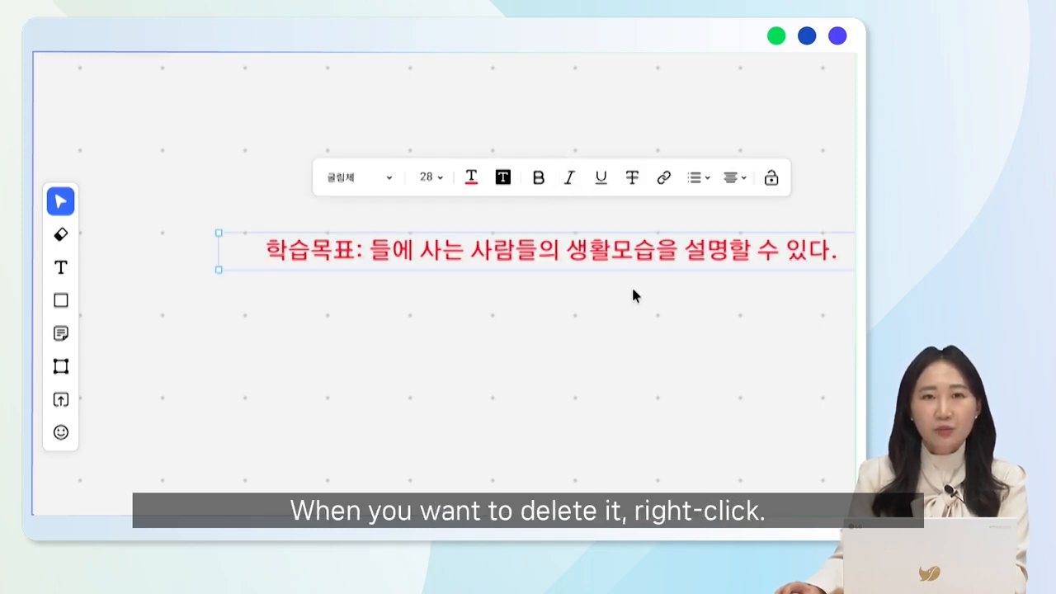
right_click(612, 247)
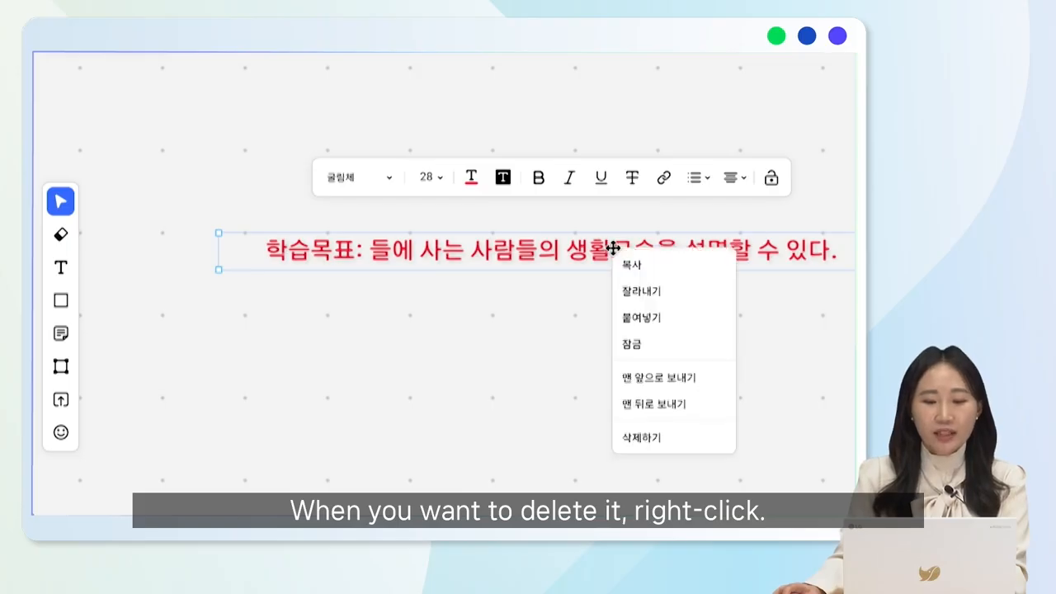
left_click(665, 438)
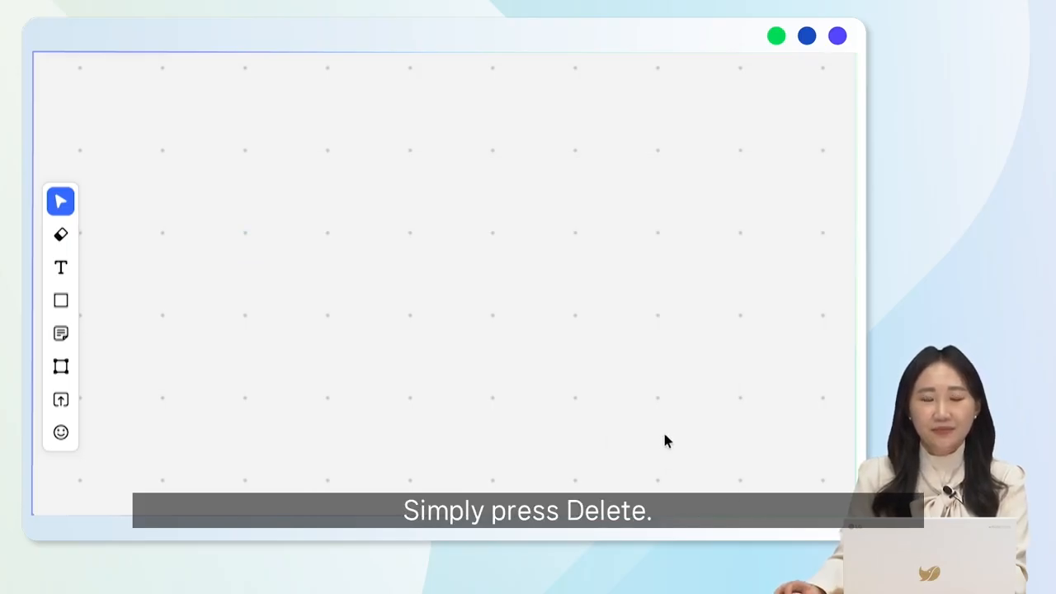
Draw a large rounded rectangle in the middle of the board and fill it with light yellow
left_click(60, 302)
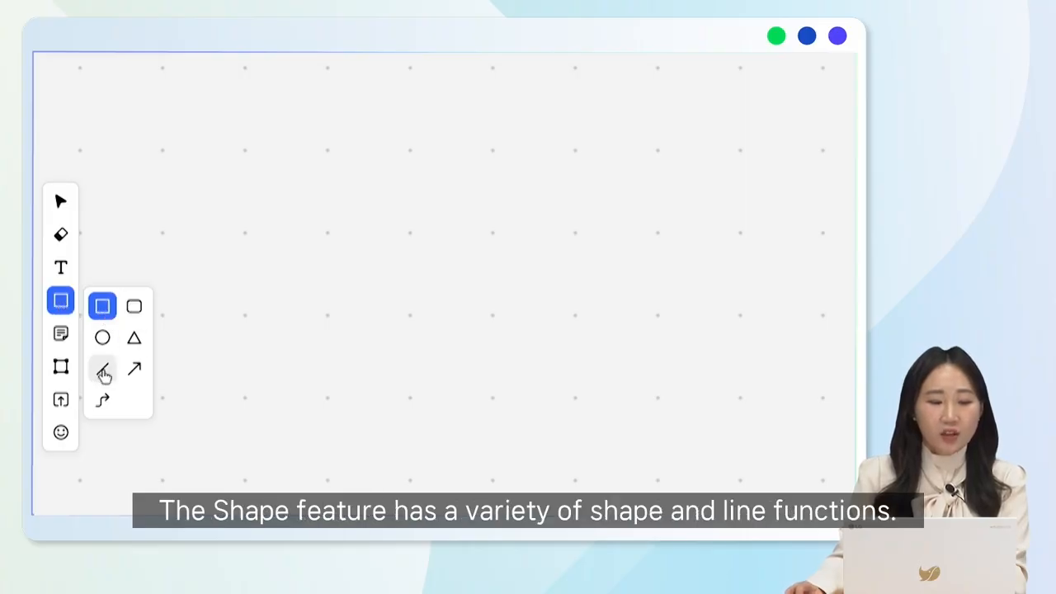
left_click(134, 307)
left_click_drag(250, 171, 724, 422)
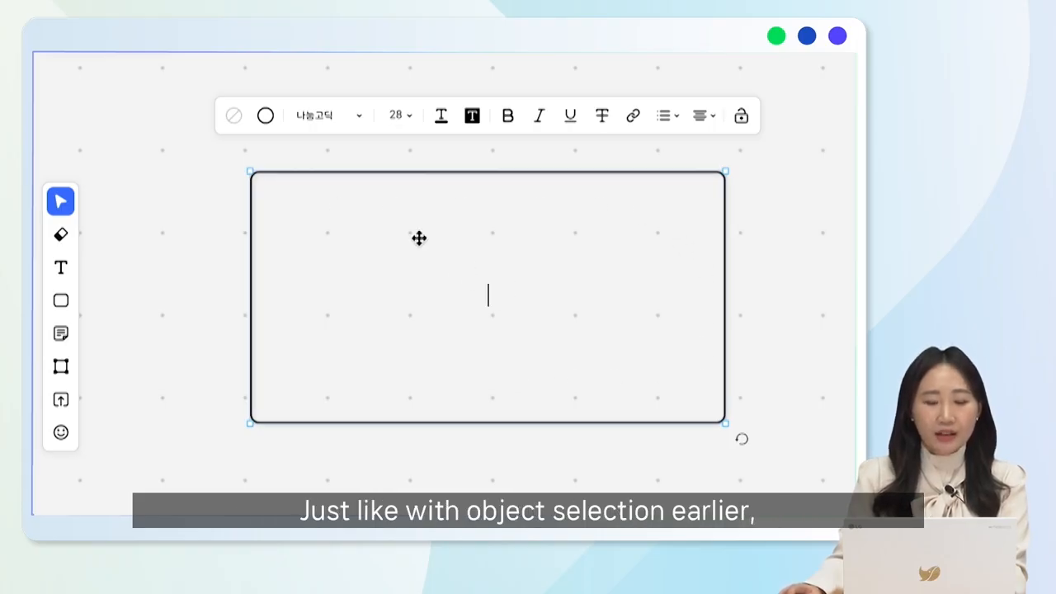
left_click(236, 120)
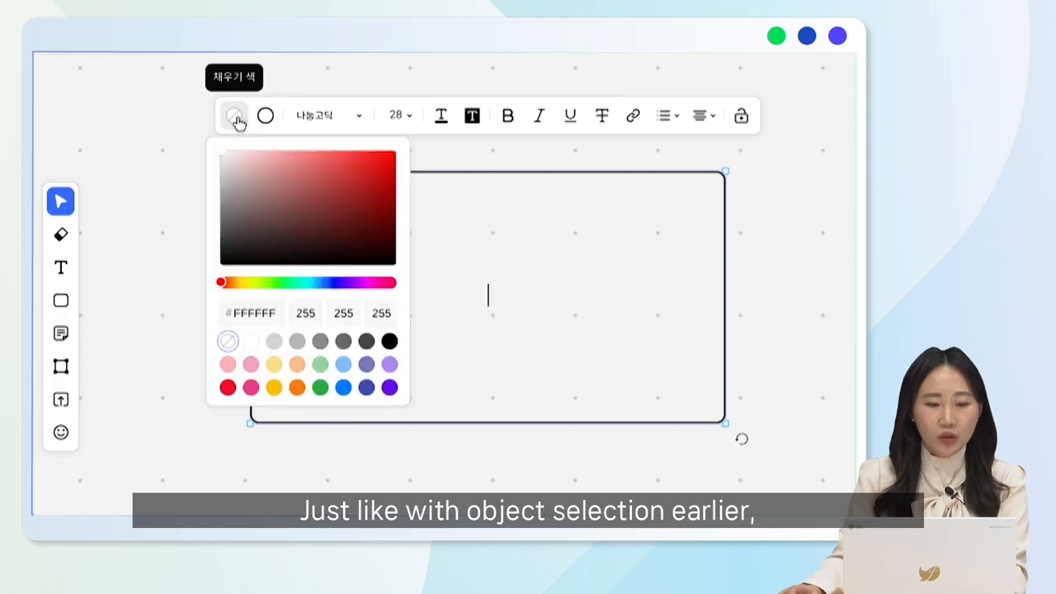
left_click(275, 366)
left_click(627, 276)
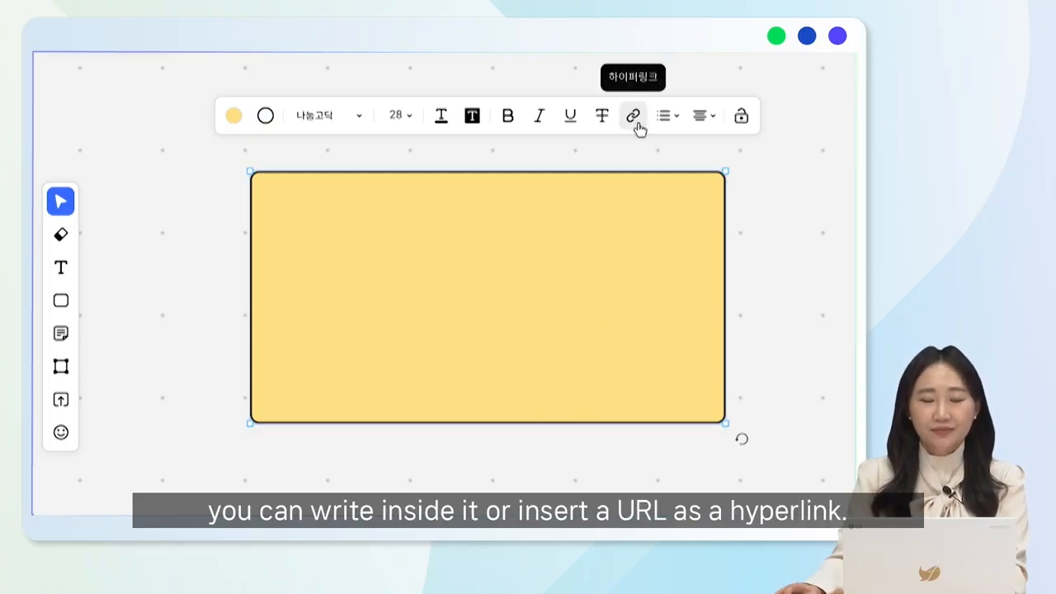
Delete the light yellow rounded rectangle from the board
right_click(587, 203)
left_click(669, 399)
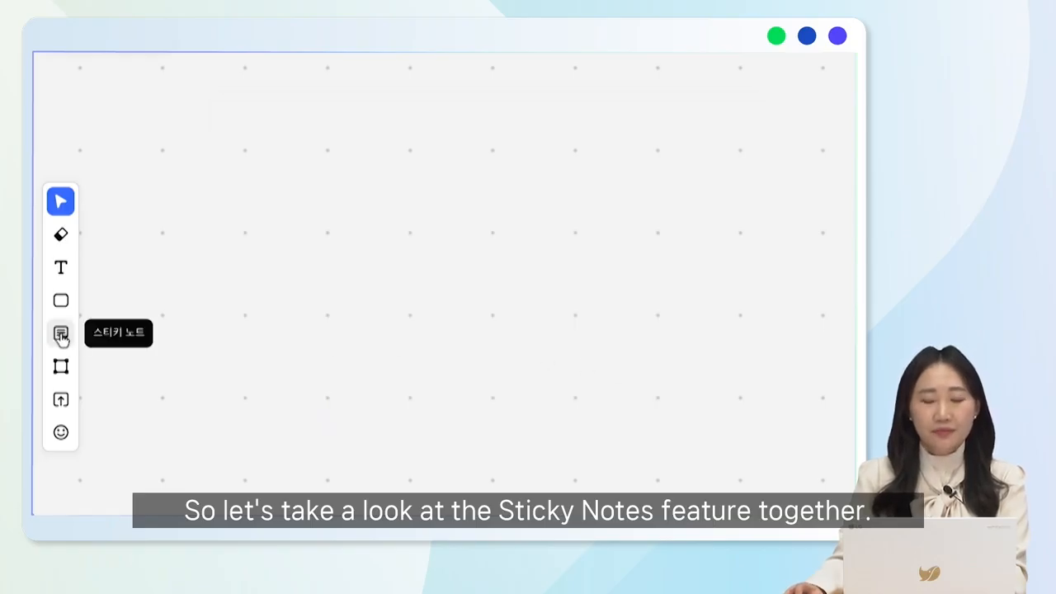
Place a light pink sticky note in the upper middle of the board
left_click(61, 335)
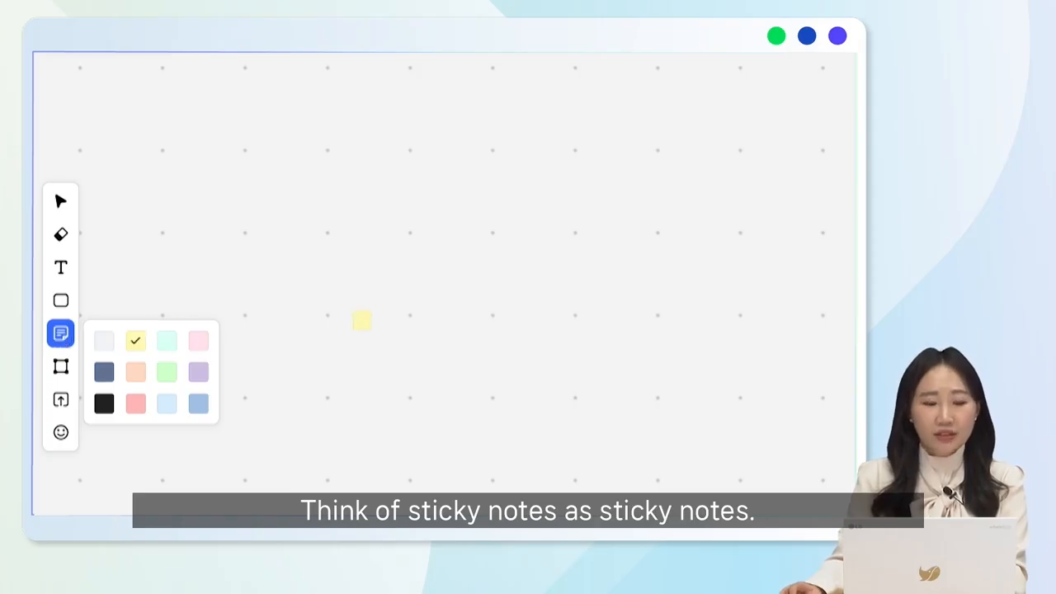
left_click(199, 343)
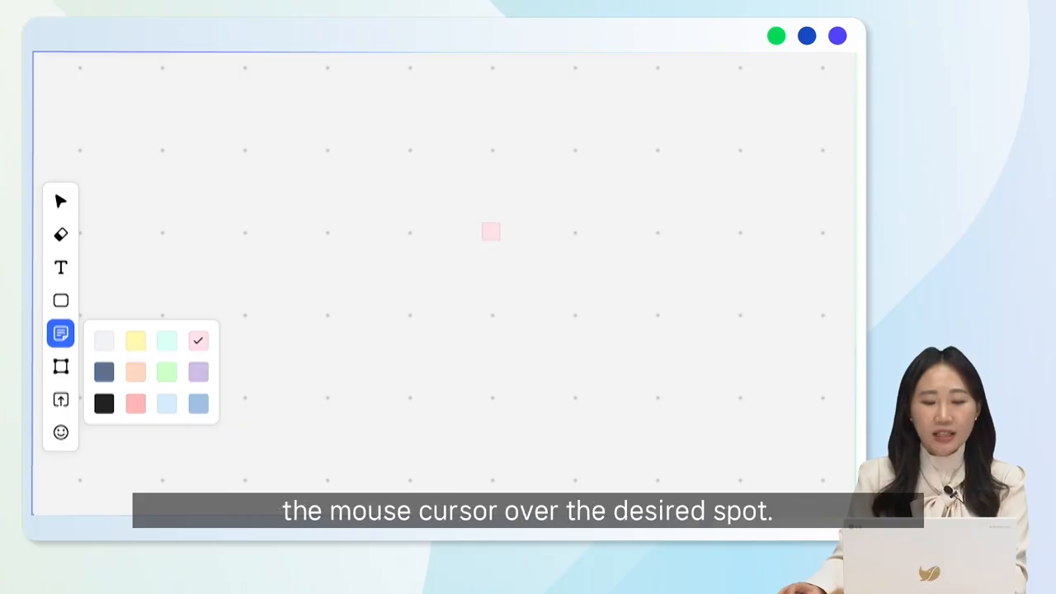
left_click(491, 231)
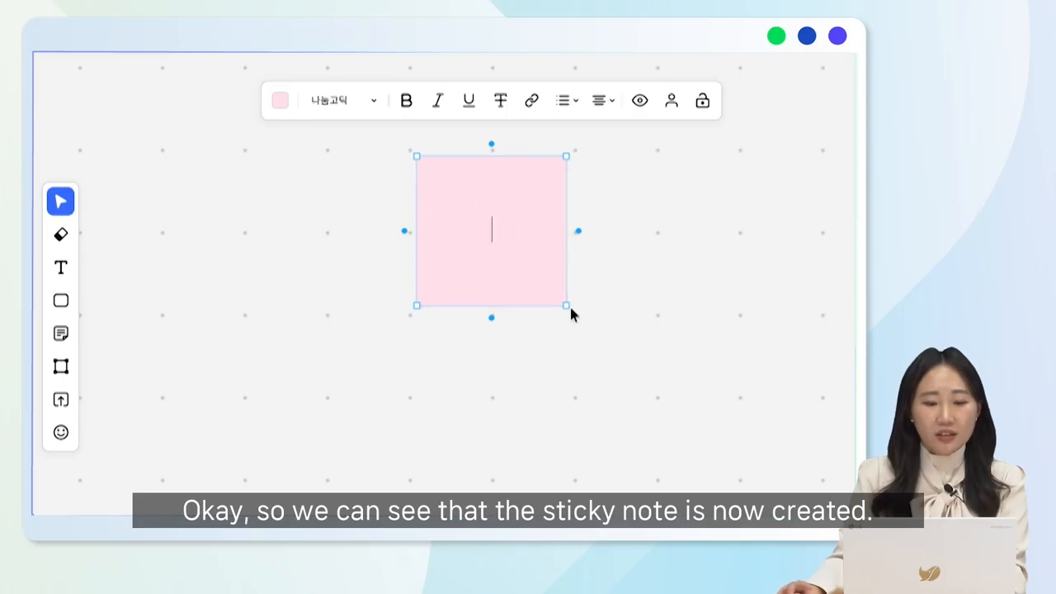
Move the pink sticky note to the left and enlarge it to about twice its width
left_click(577, 328)
left_click(537, 278)
left_click_drag(537, 278, 414, 296)
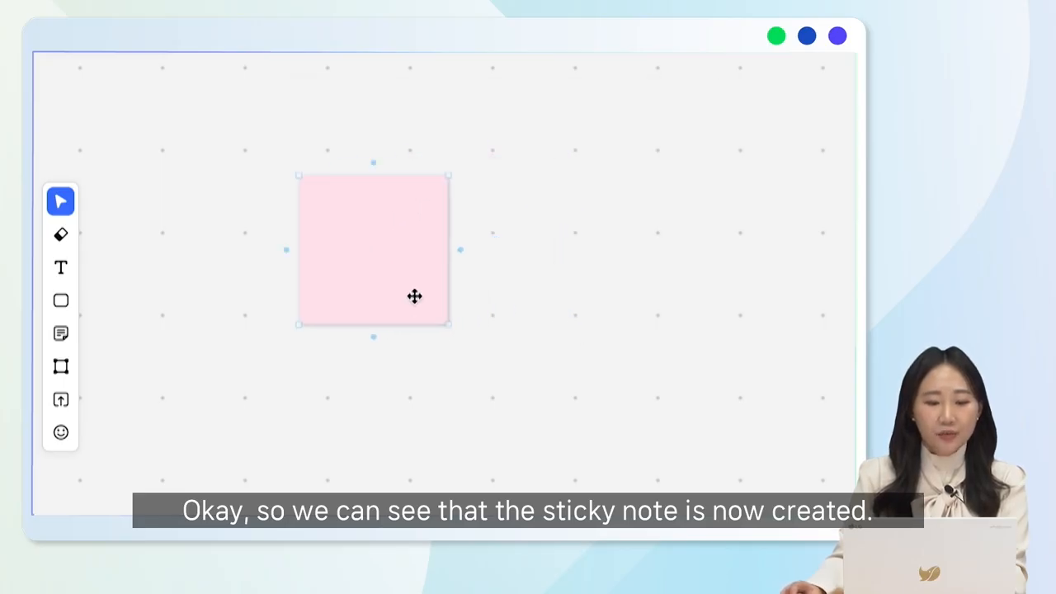
left_click_drag(448, 327, 613, 426)
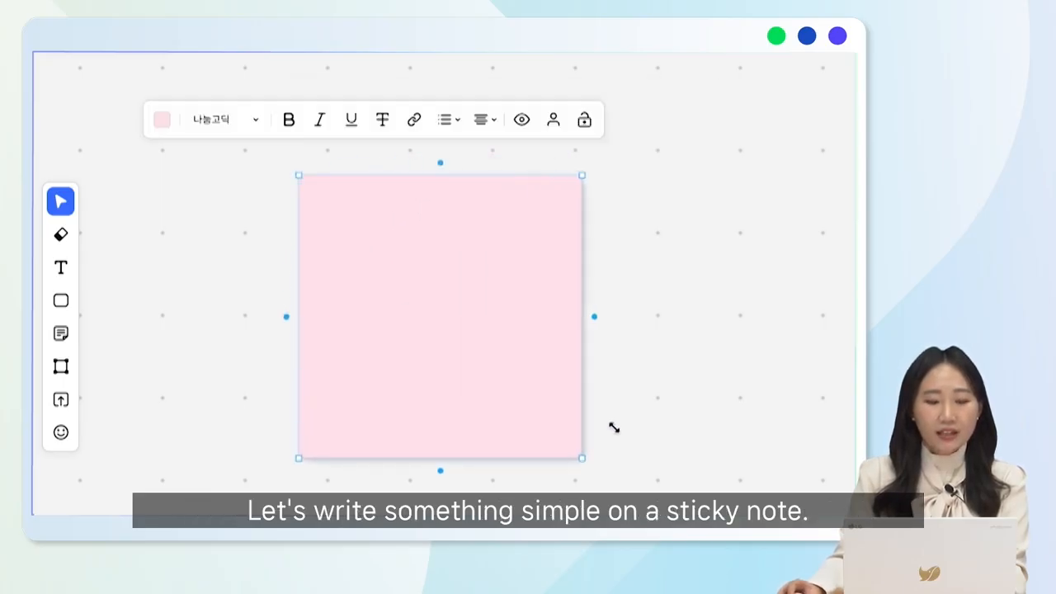
Write "오늘의" and "학습 목표" on two lines inside the pink sticky note
double_click(448, 310)
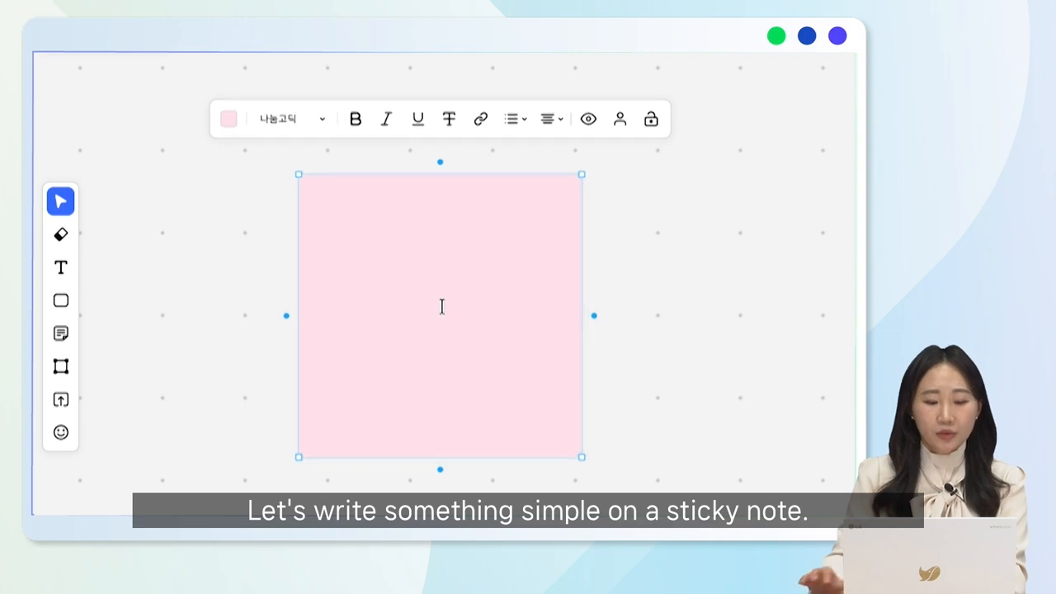
type("오느르이")
key("BackSpace")
key("BackSpace")
key("BackSpace")
type("늘의")
key("Return")
type("학습 목표")
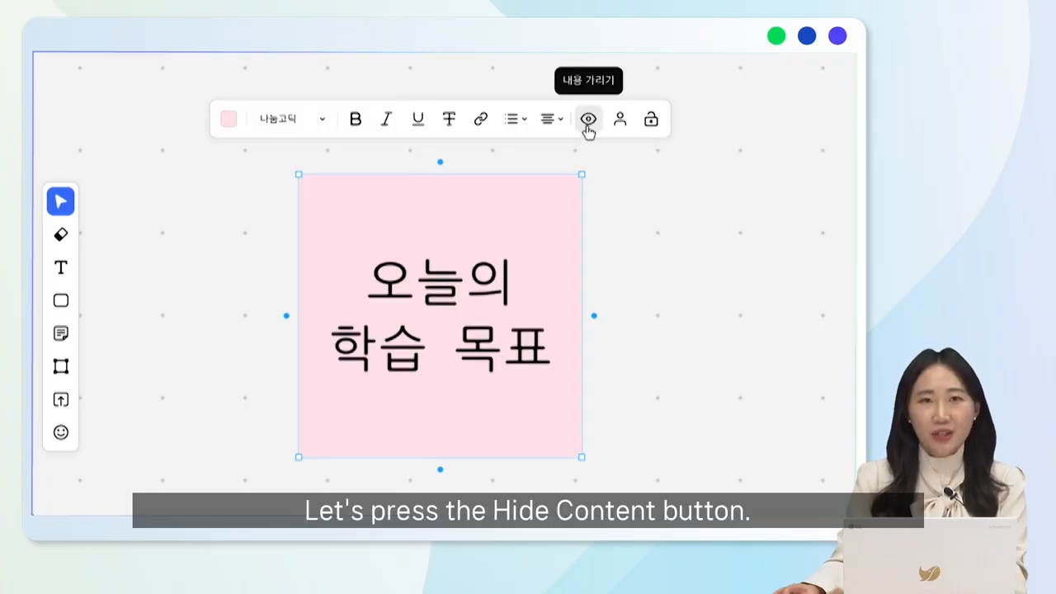
Hide and reveal the pink sticky note's content, and toggle the display of its author
left_click(588, 121)
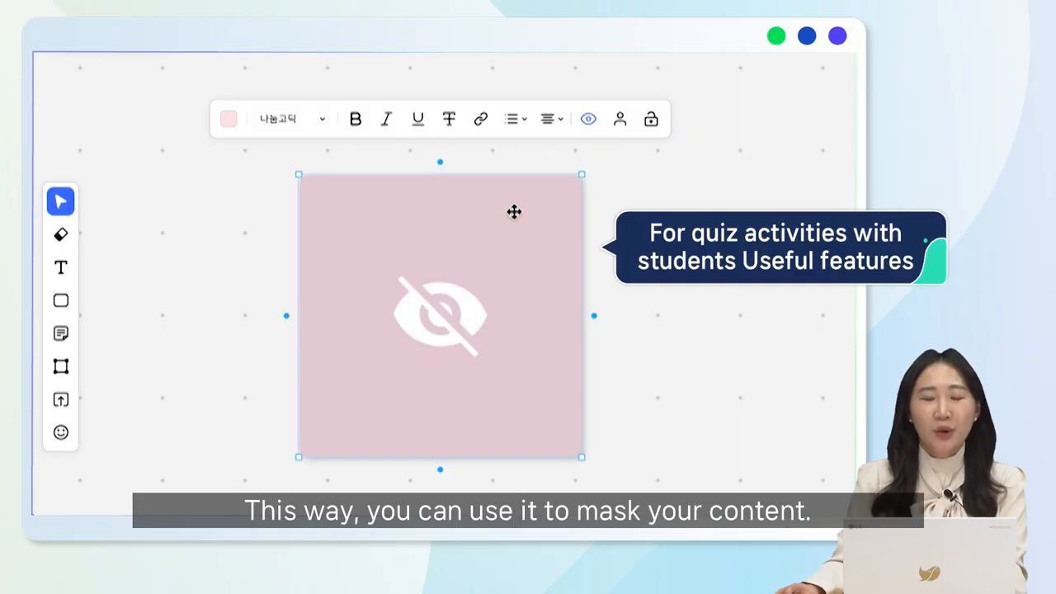
left_click(589, 120)
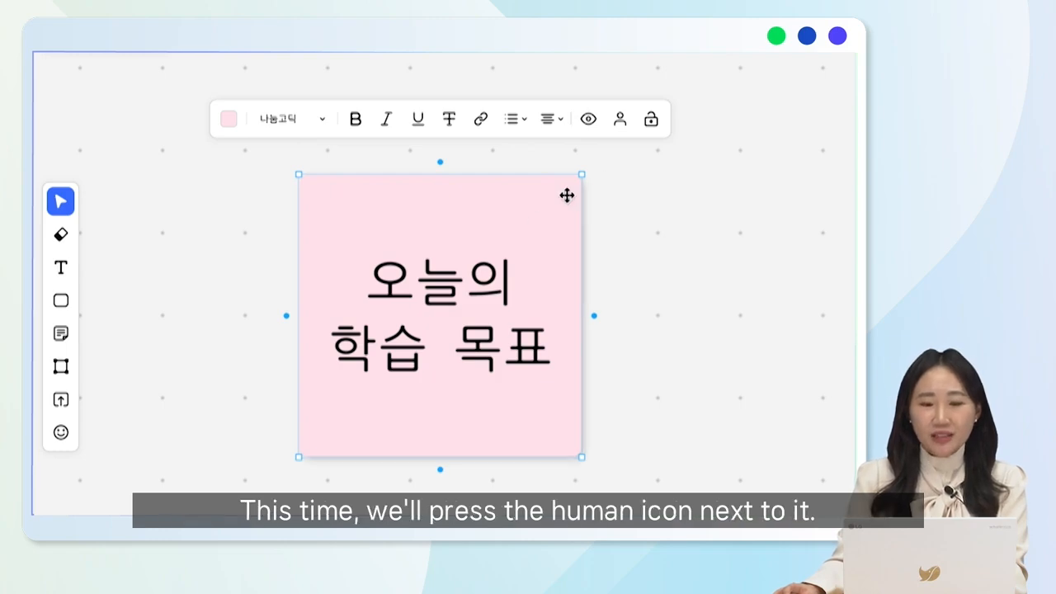
left_click(619, 121)
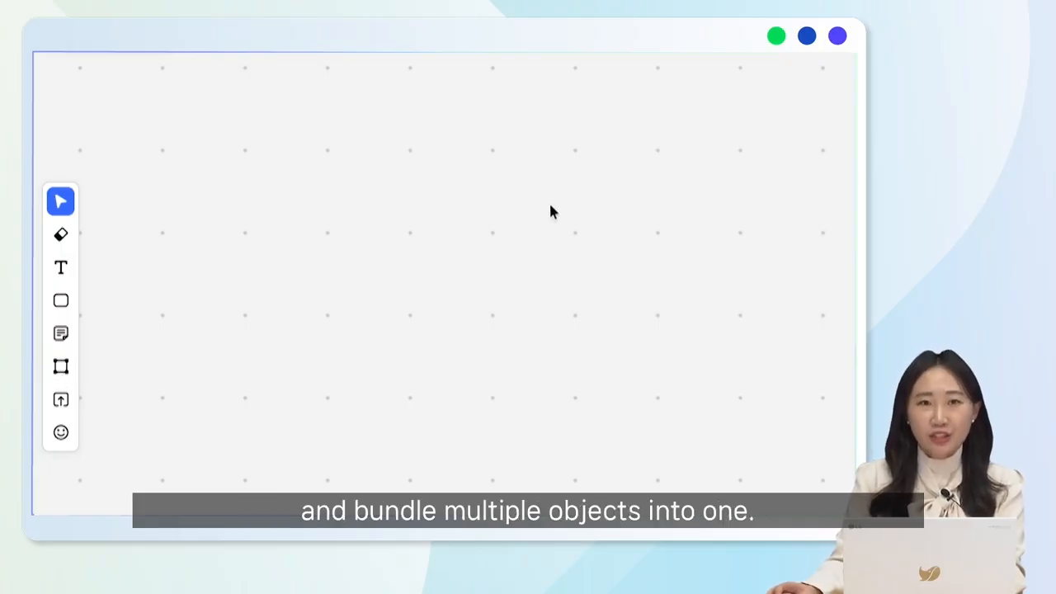
Place a light green, a light blue and a light orange sticky note spread across the board
left_click(60, 334)
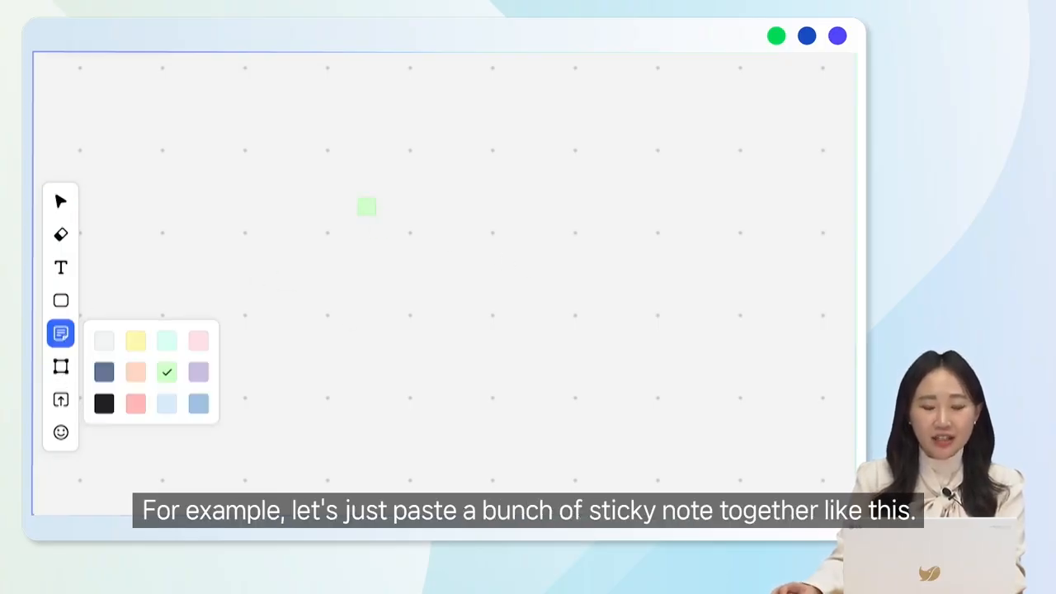
left_click(321, 216)
left_click(60, 333)
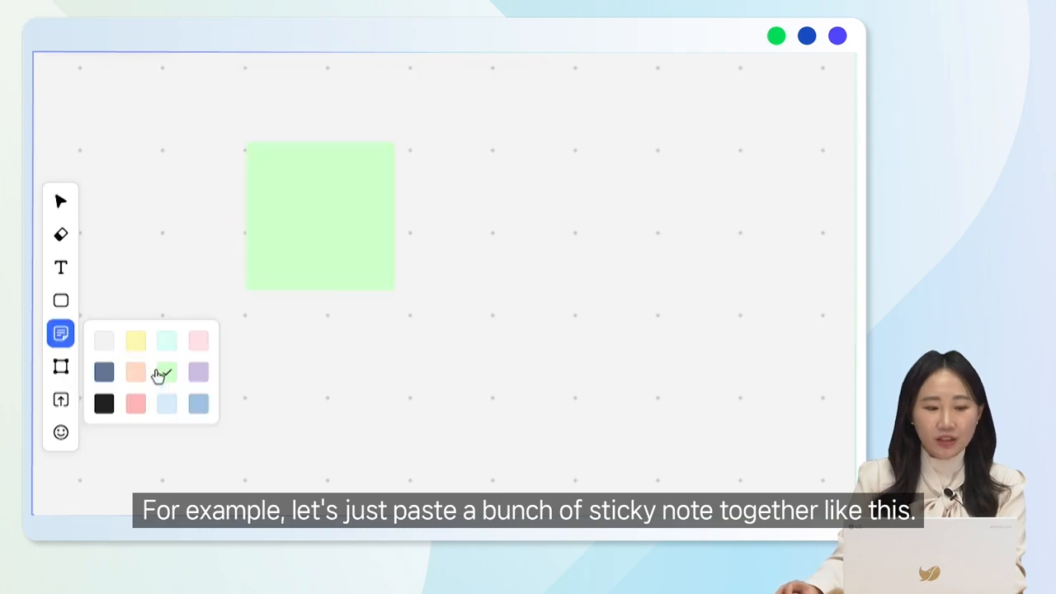
left_click(166, 404)
left_click(516, 343)
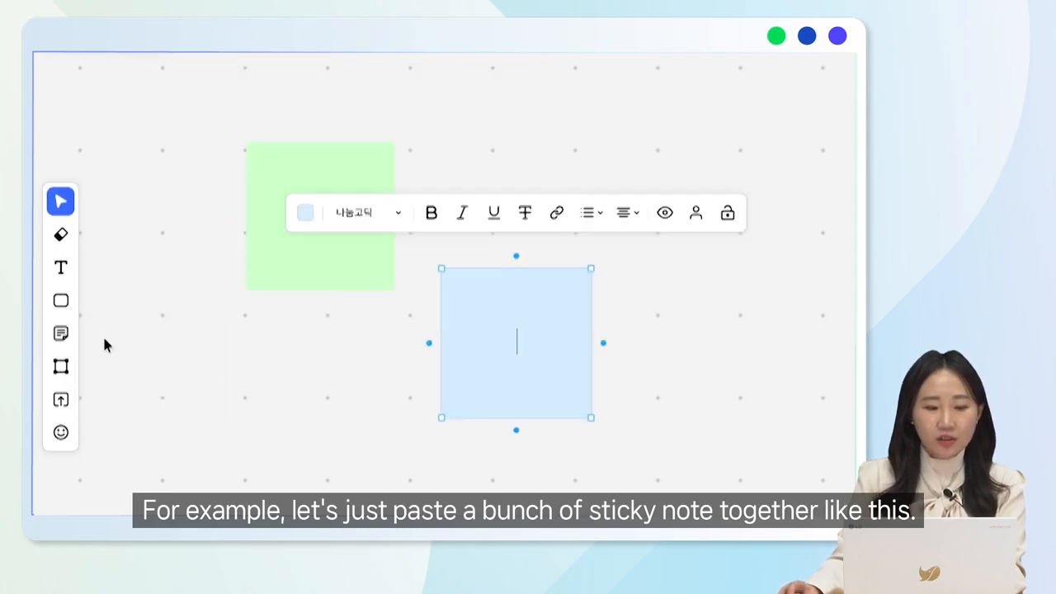
left_click(60, 333)
left_click(137, 370)
left_click(660, 209)
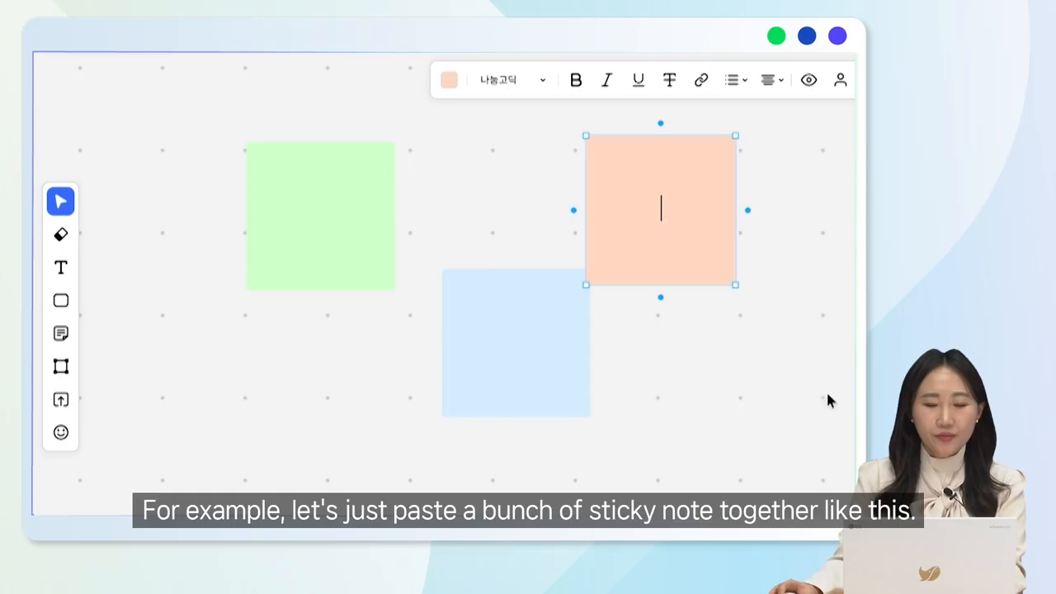
Draw a frame enclosing the three sticky notes and colour its background light gray
left_click(80, 360)
left_click_drag(173, 80, 824, 450)
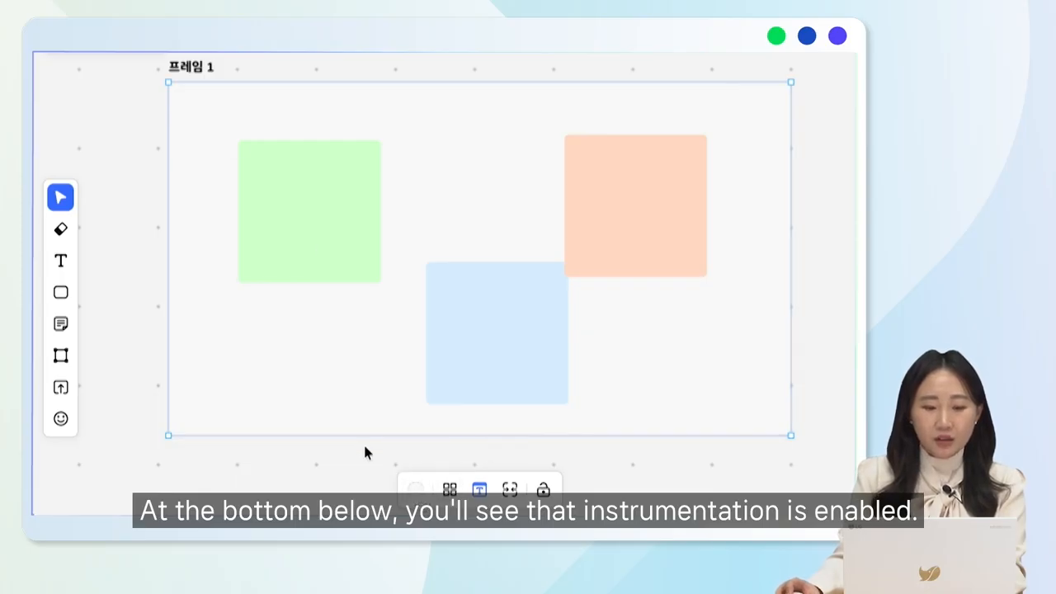
left_click(415, 489)
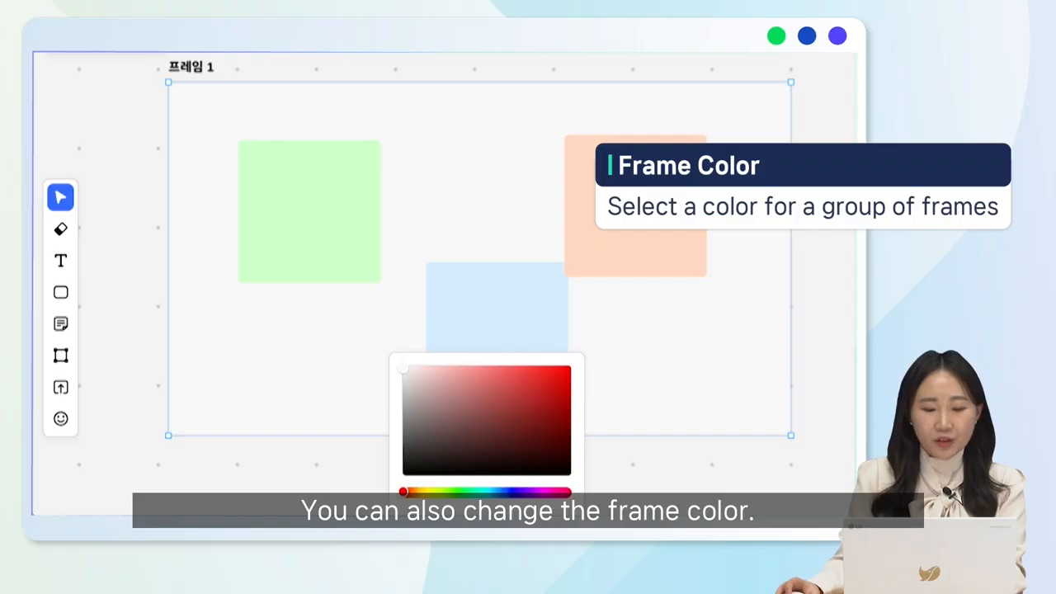
left_click(454, 512)
left_click(429, 513)
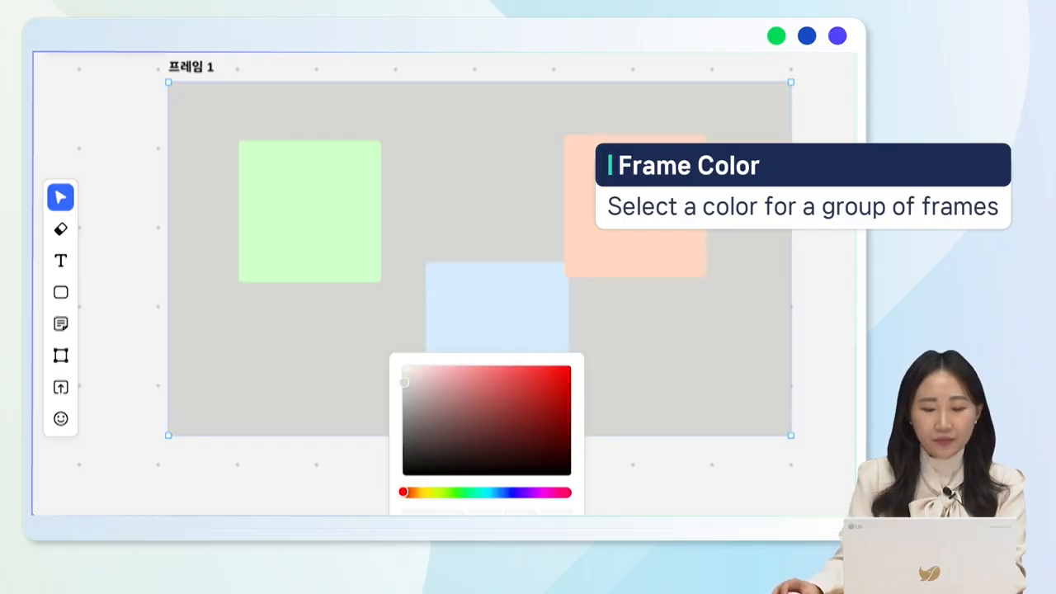
left_click(703, 399)
Freely rearrange the blue and orange notes inside the frame into a descending diagonal from the green note
left_click(495, 330)
left_click_drag(495, 330, 476, 217)
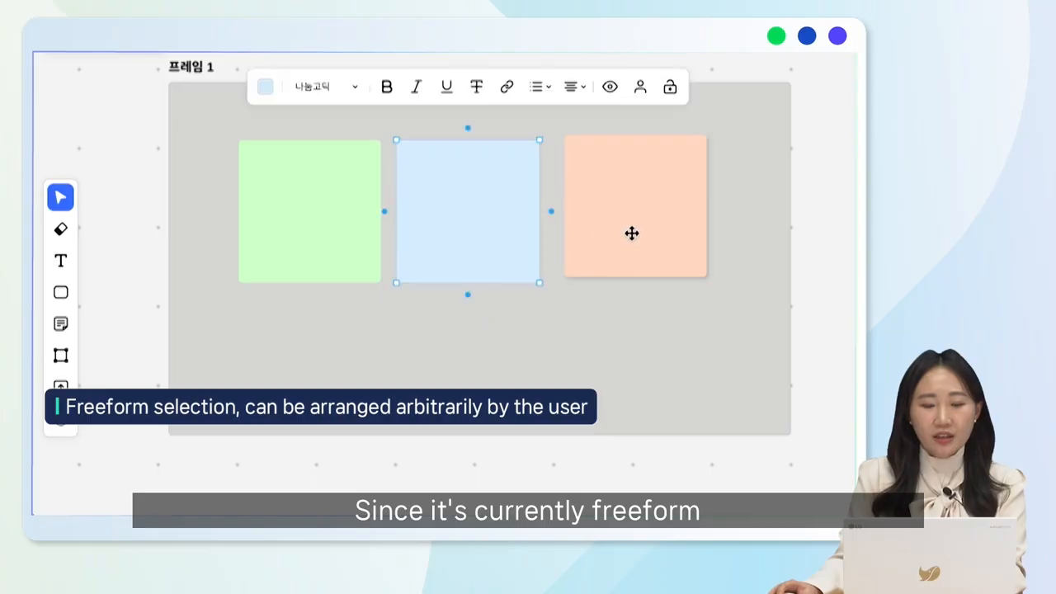
left_click_drag(632, 231, 643, 370)
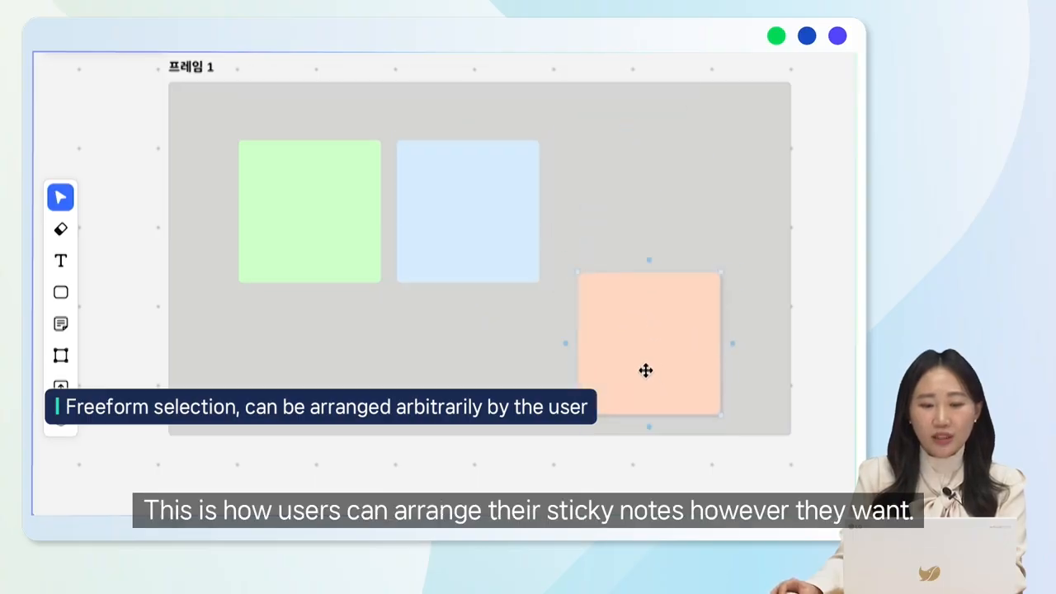
left_click_drag(484, 259, 483, 335)
left_click(643, 232)
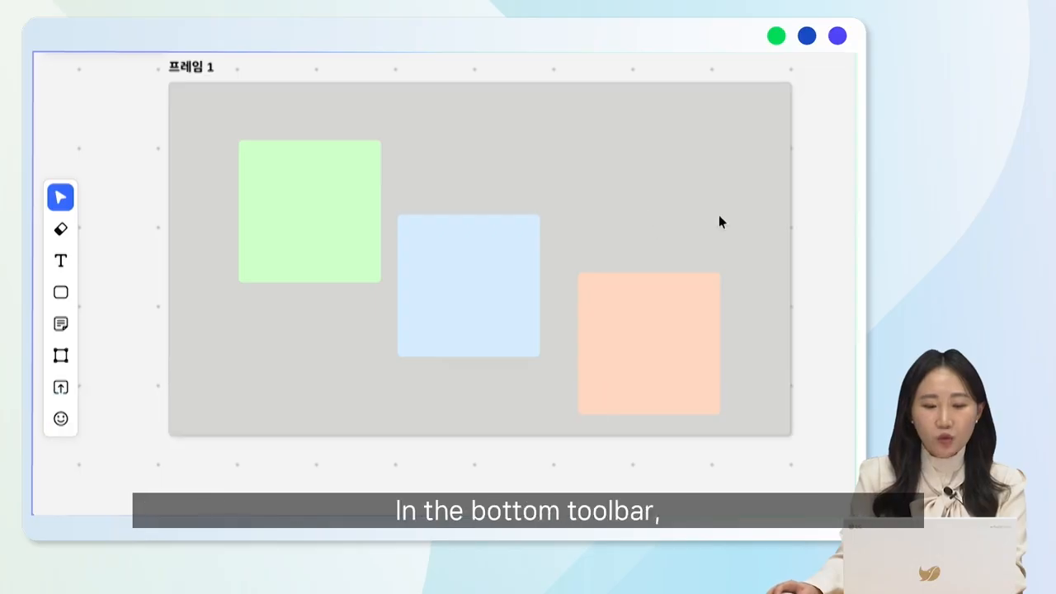
Arrange the frame's sticky notes automatically in a grid, and try moving the orange note out of its slot
left_click(228, 87)
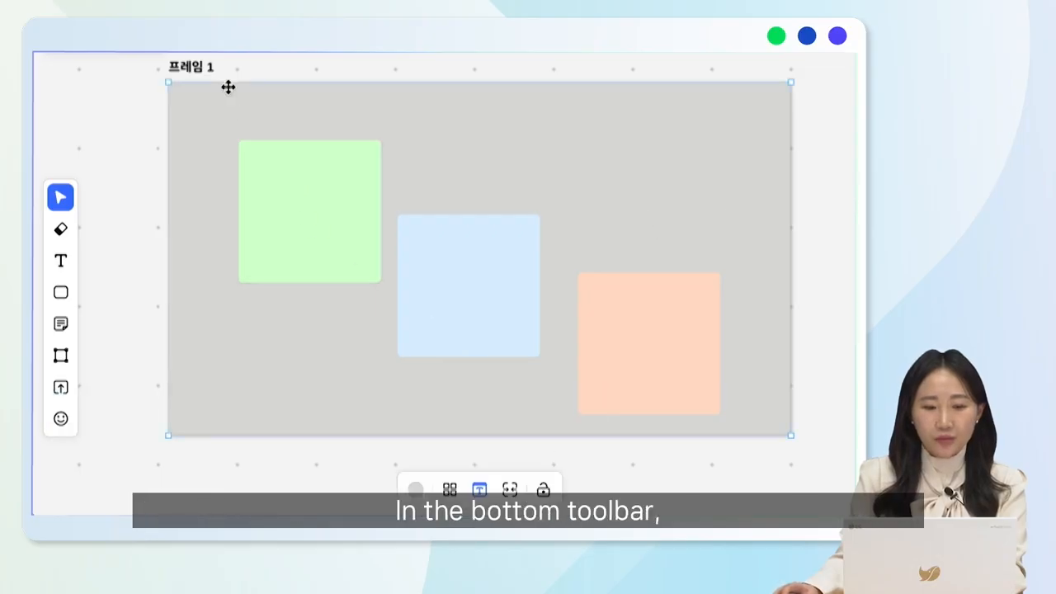
left_click(450, 490)
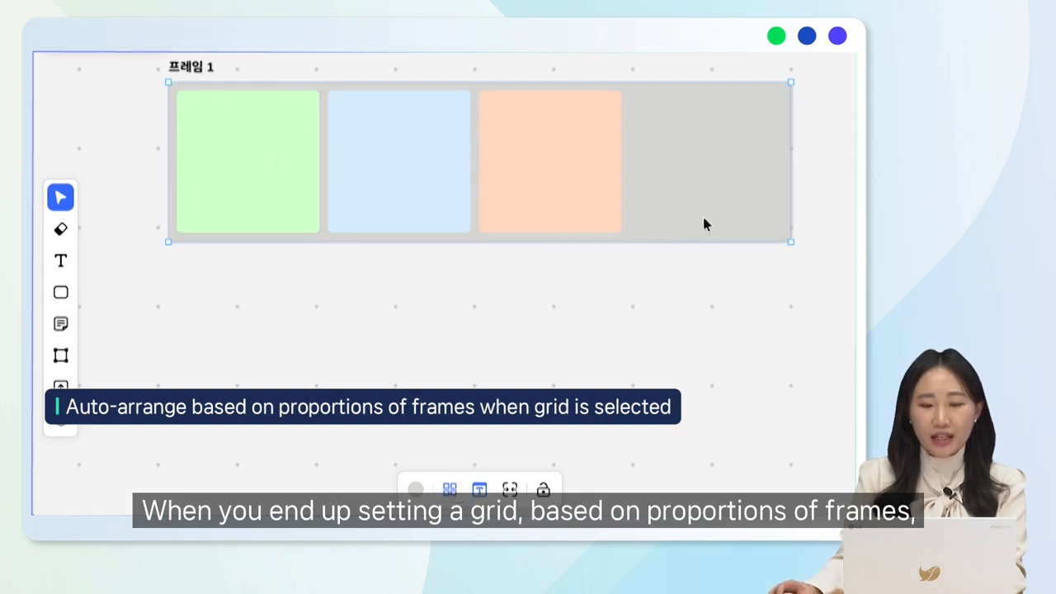
left_click_drag(568, 174, 709, 176)
left_click(743, 181)
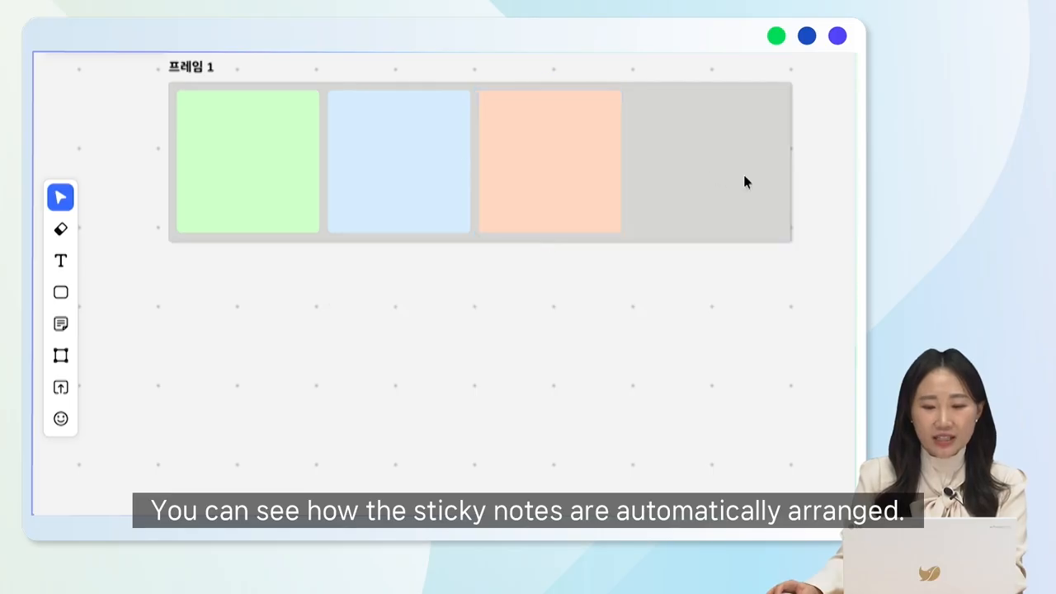
Rename the frame "스티키노트 모음" and delete the frame together with its sticky notes
left_click(775, 88)
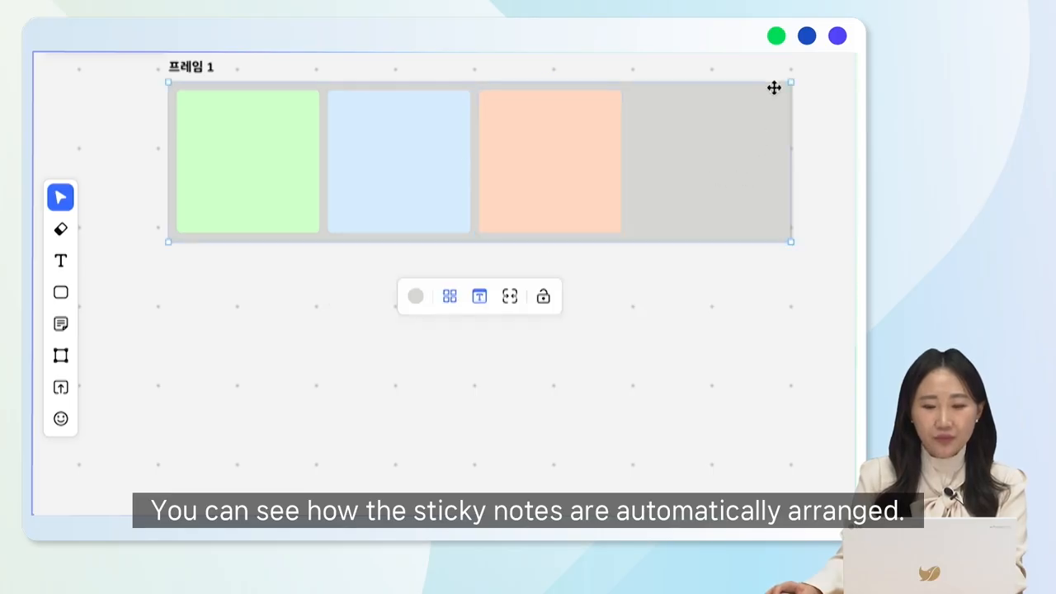
double_click(221, 66)
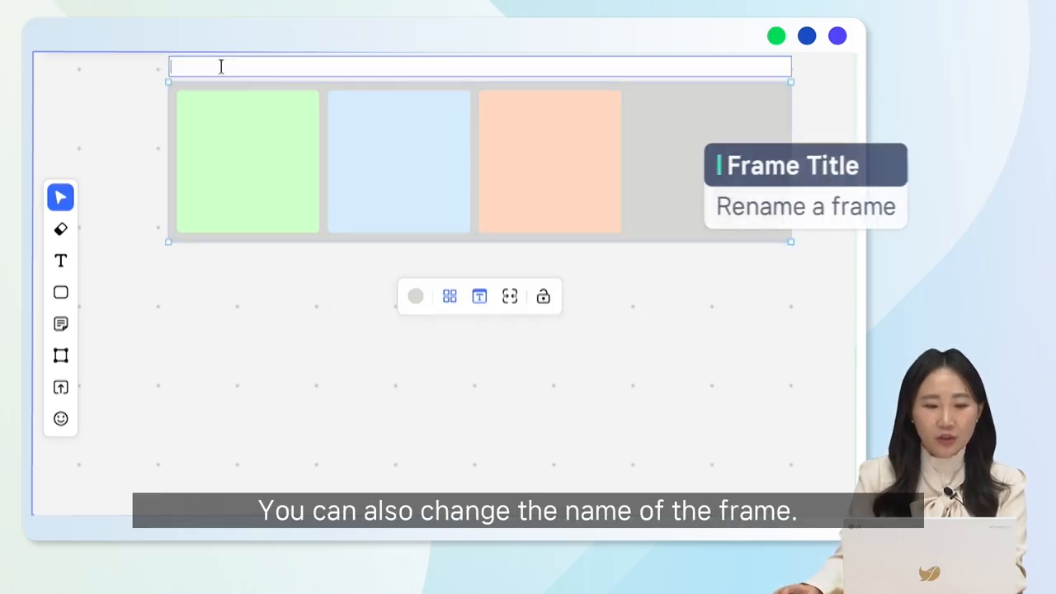
type("스티키노트 모음")
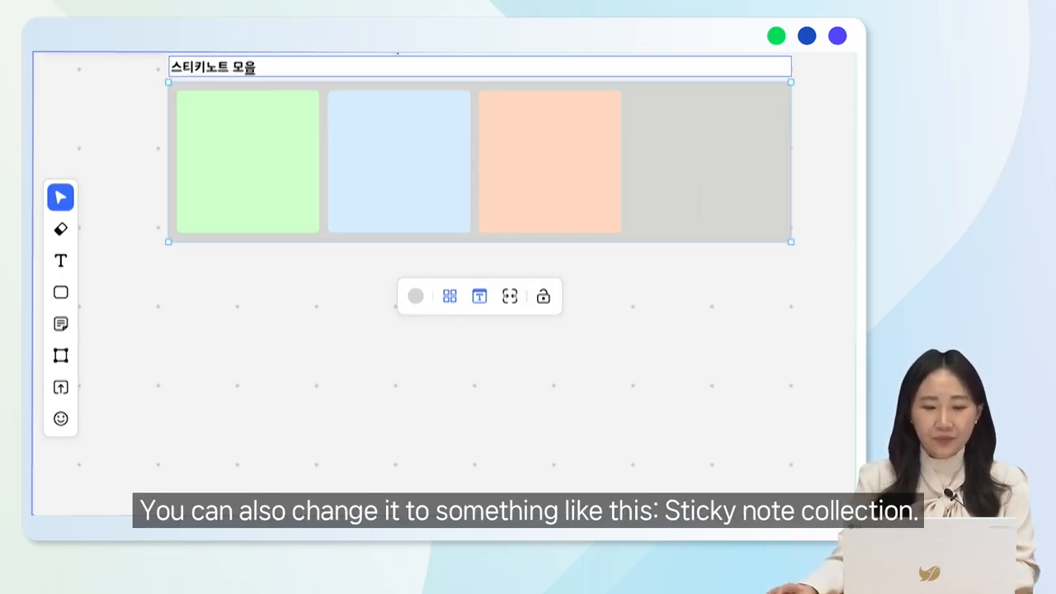
key("Return")
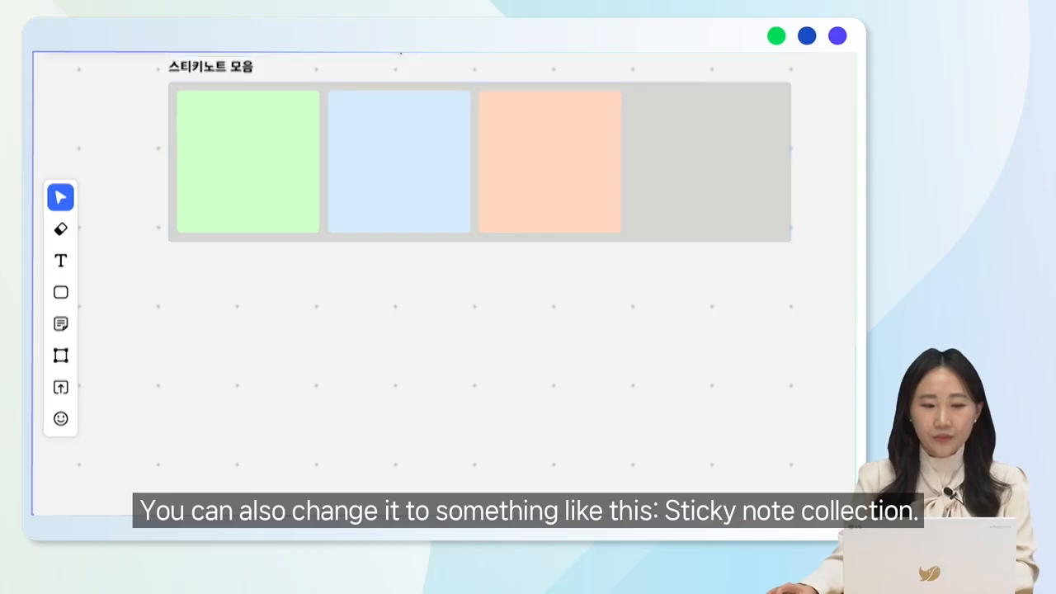
left_click(768, 186)
key("Delete")
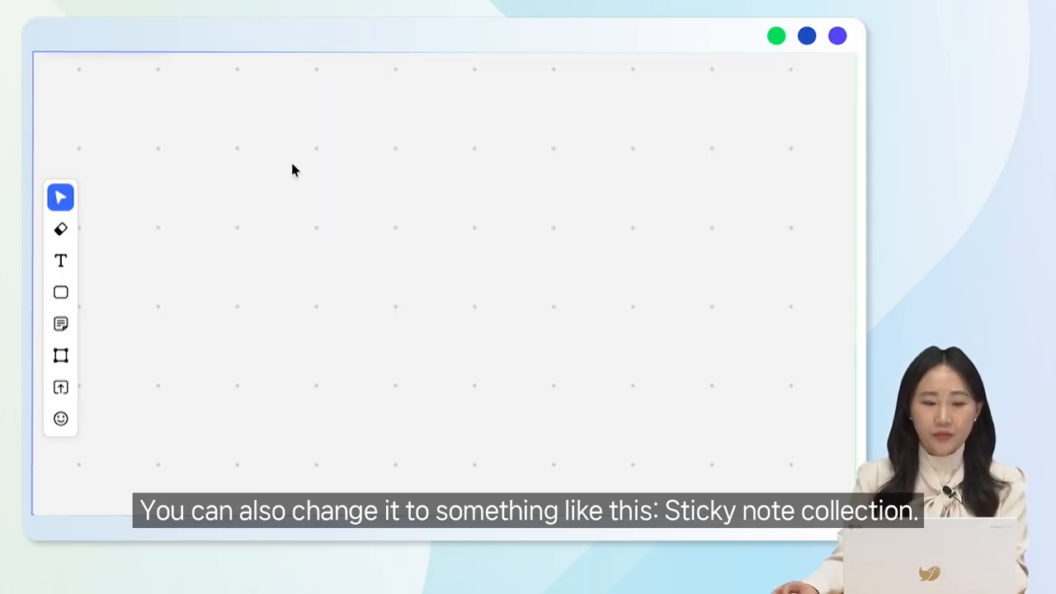
left_click(62, 388)
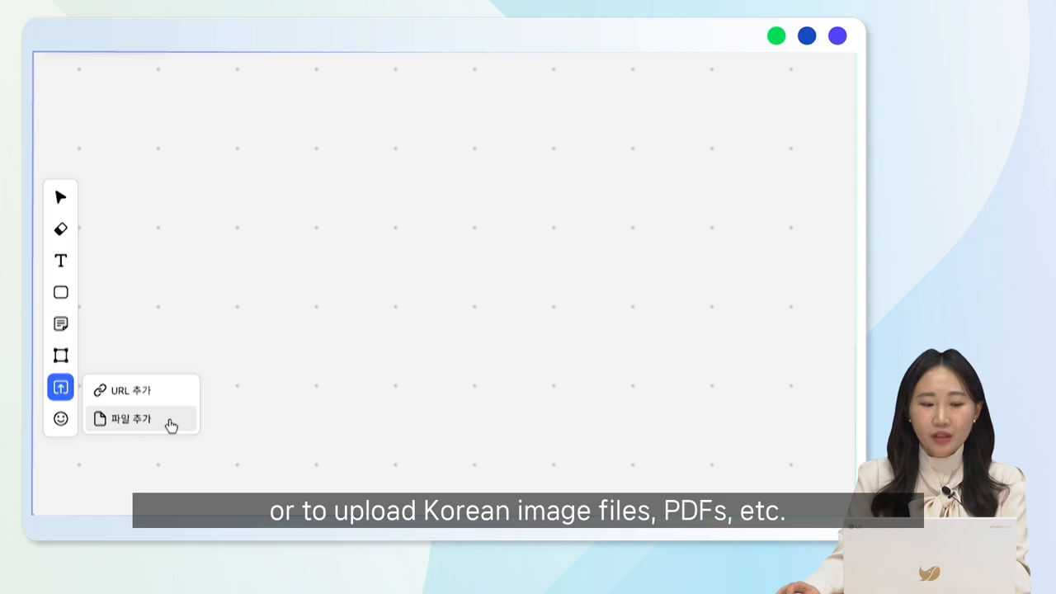
left_click(178, 390)
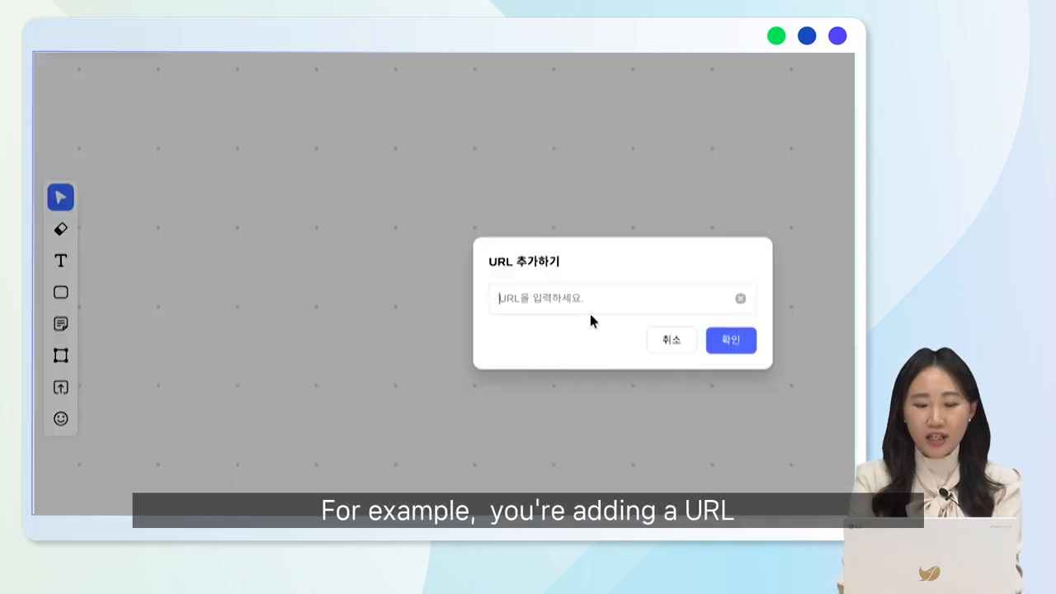
type("ㅈ")
key("Caps_Lock")
key("BackSpace")
type("www.naver.")
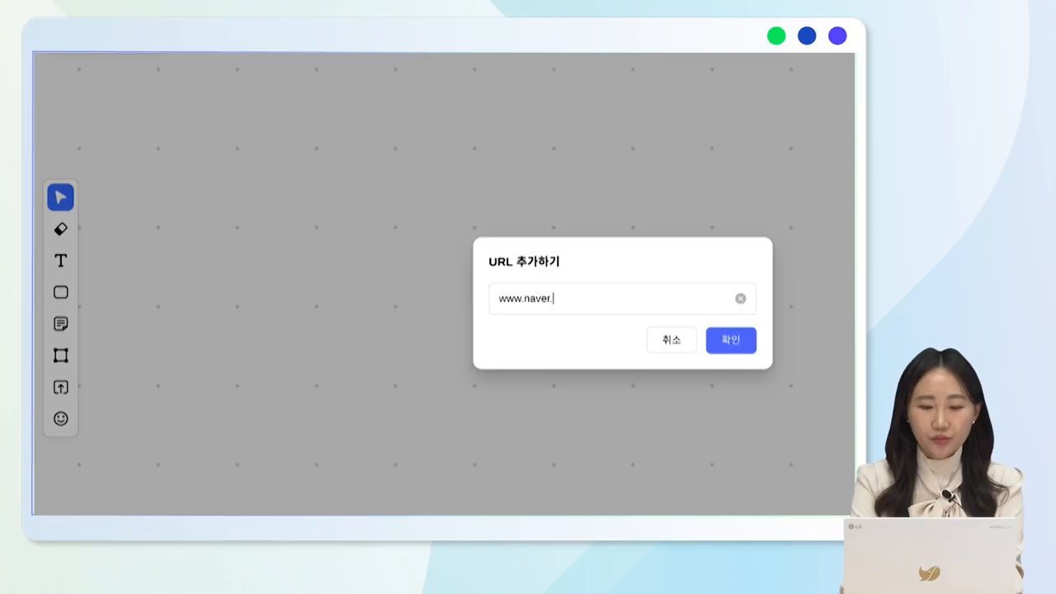
type("com")
key("Return")
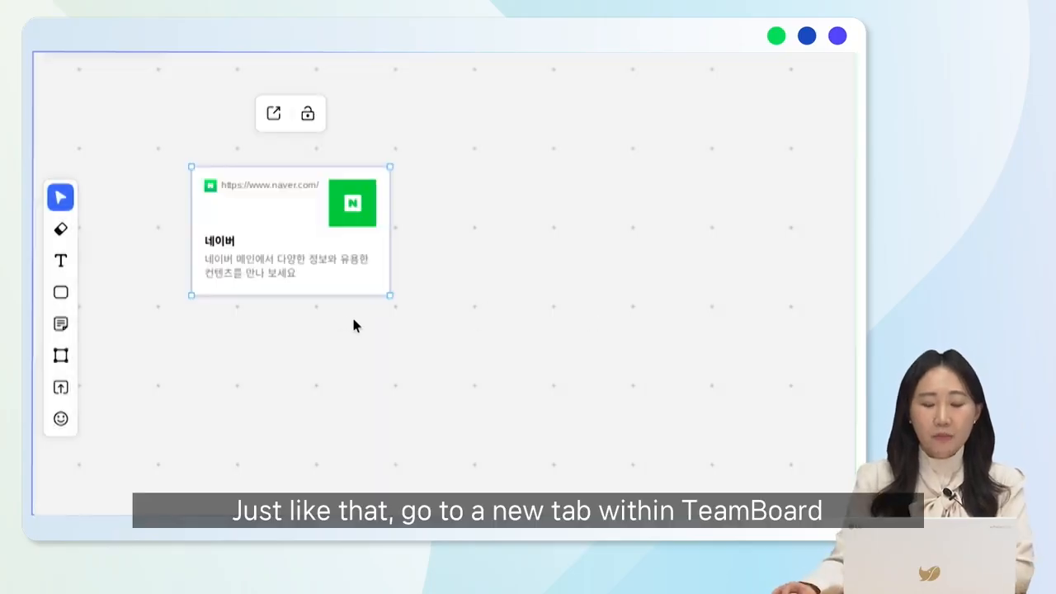
left_click(275, 115)
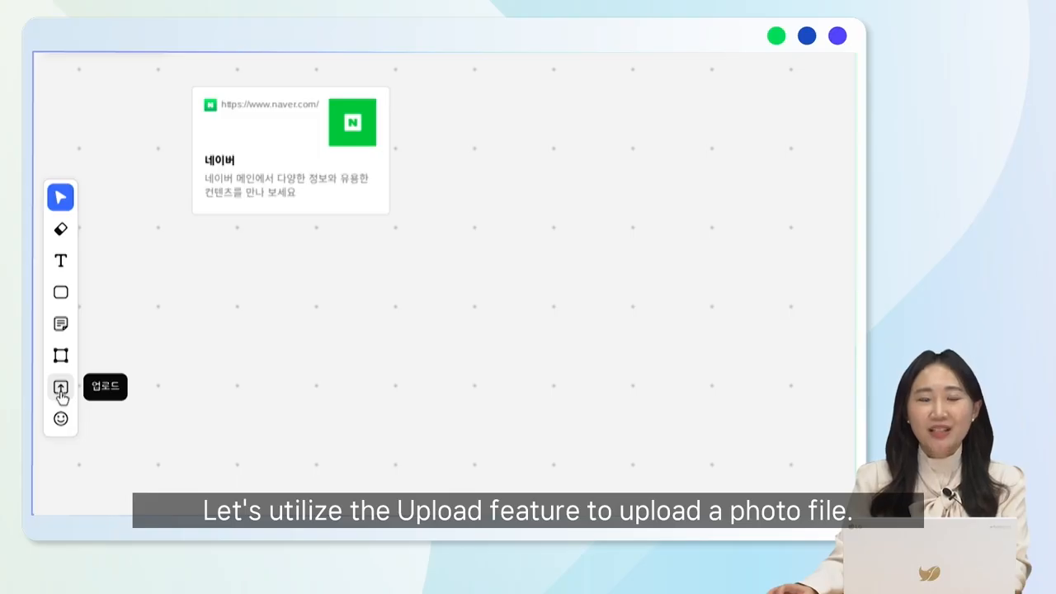
Upload the image file (사진2).jpg from the downloads folder to the board
left_click(61, 394)
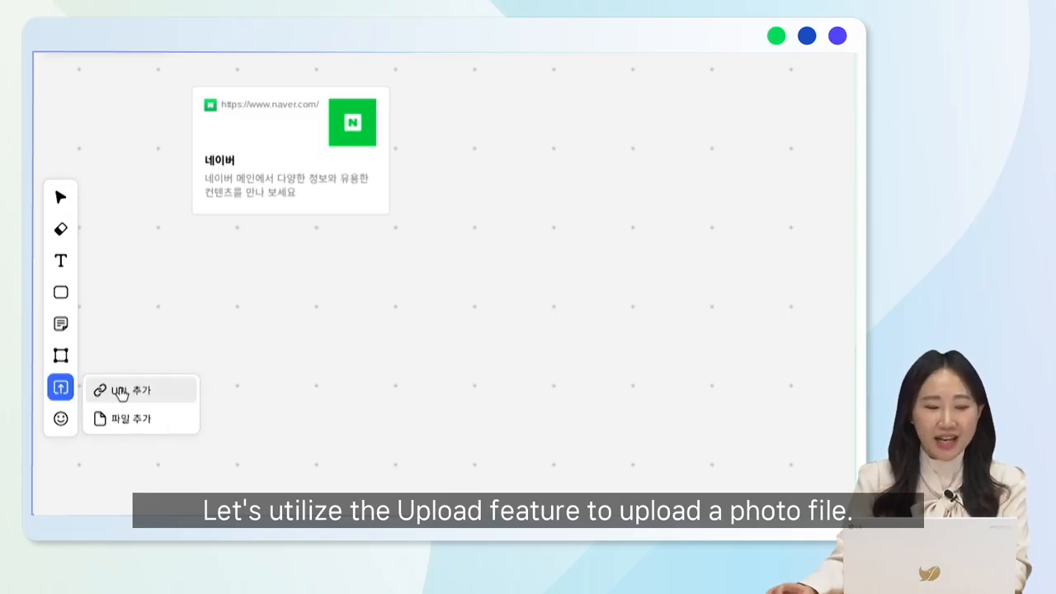
left_click(161, 429)
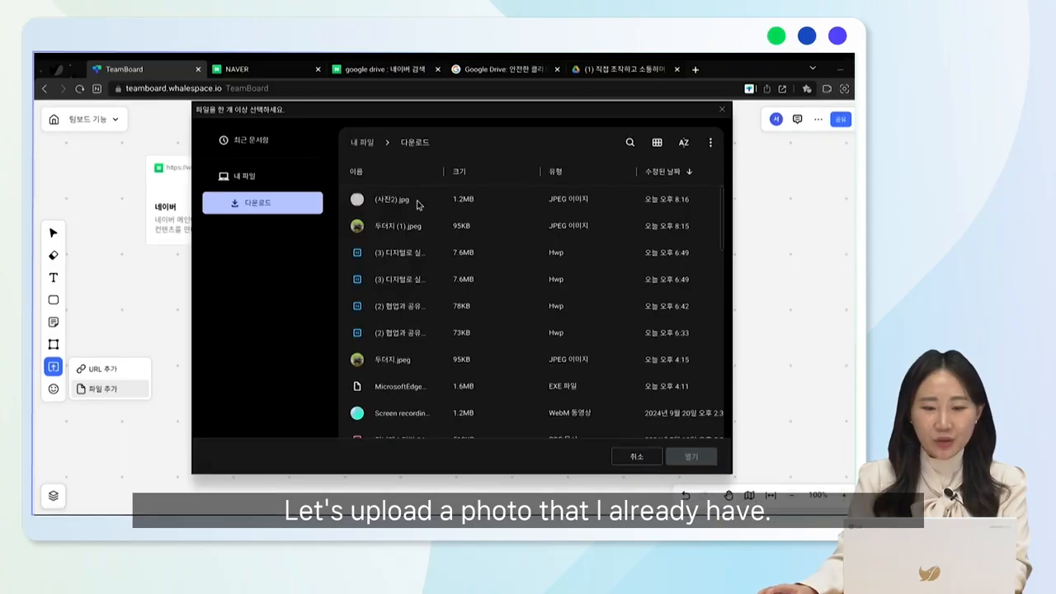
double_click(416, 202)
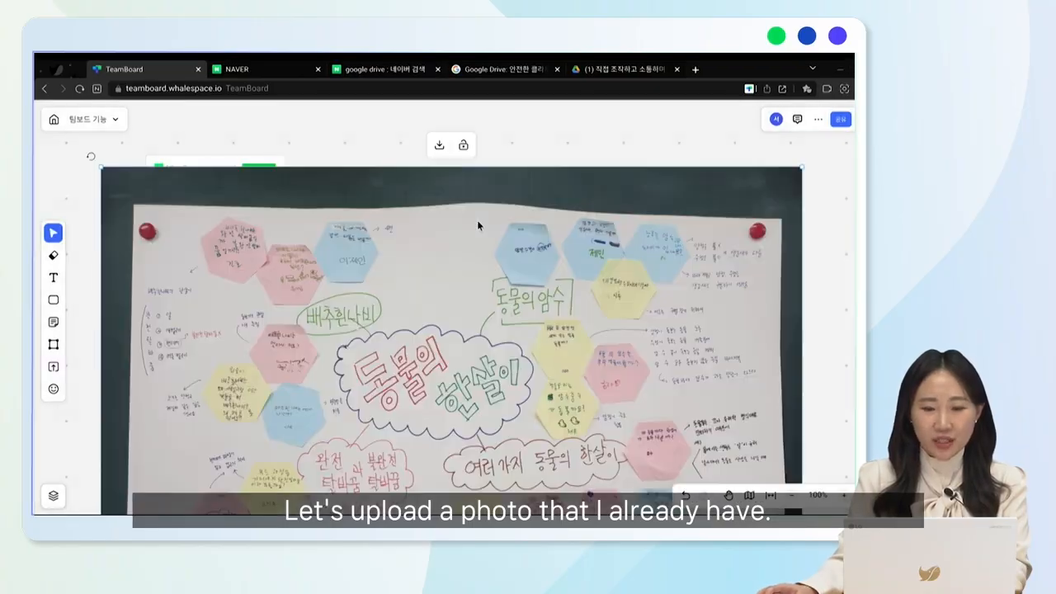
Shrink the uploaded photo to a little over half its width and arrange it below the Naver link card
scroll(511, 307, "down", 5)
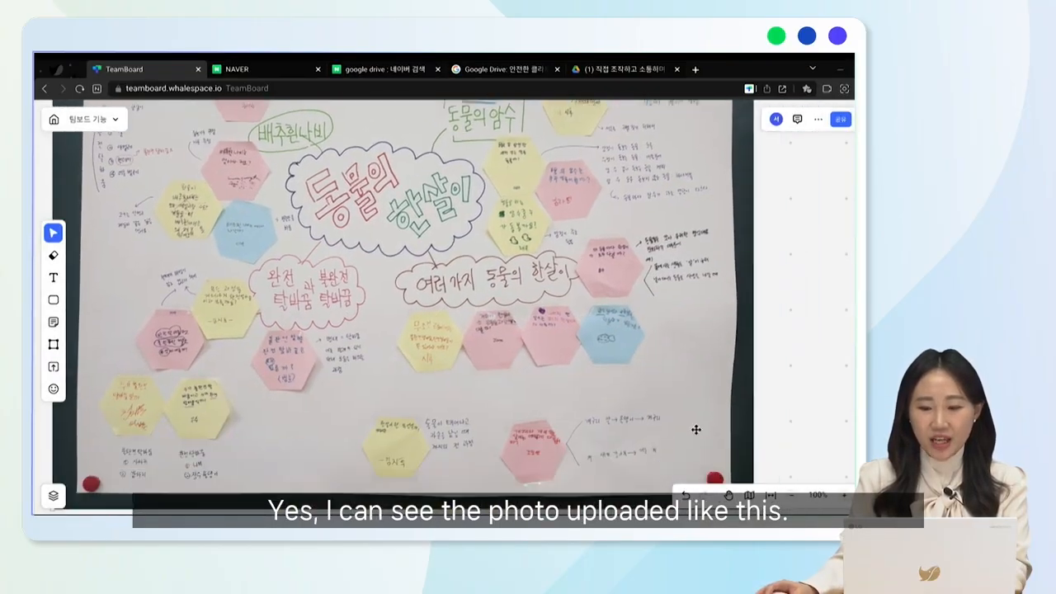
left_click_drag(761, 436, 474, 222)
left_click_drag(396, 210, 430, 482)
left_click_drag(231, 165, 236, 103)
left_click_drag(276, 164, 273, 180)
scroll(290, 226, "down", 1)
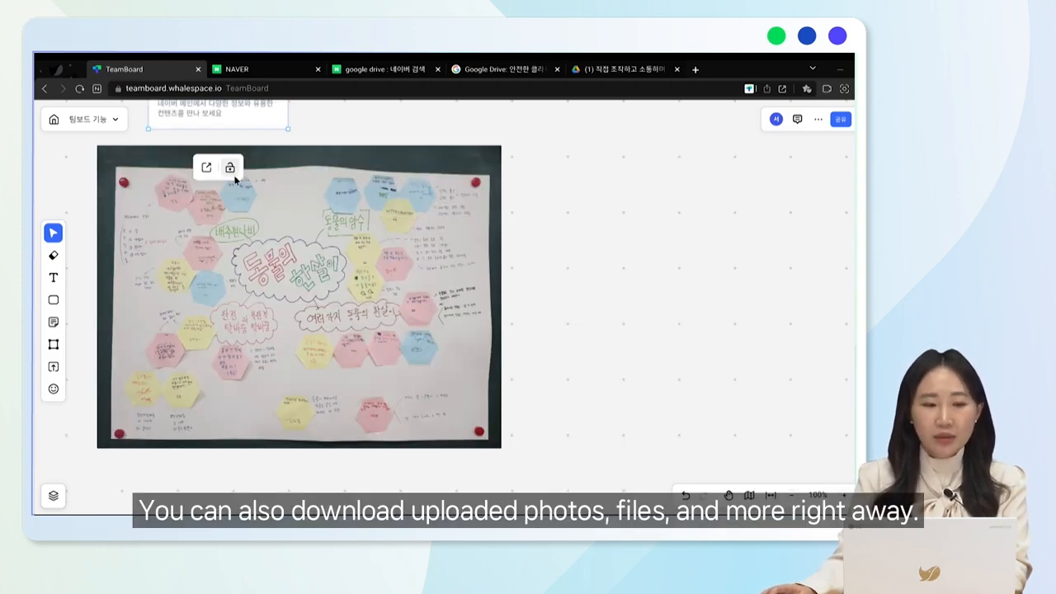
Download the uploaded photo and save it as (사진2) (1).jpg
left_click(249, 215)
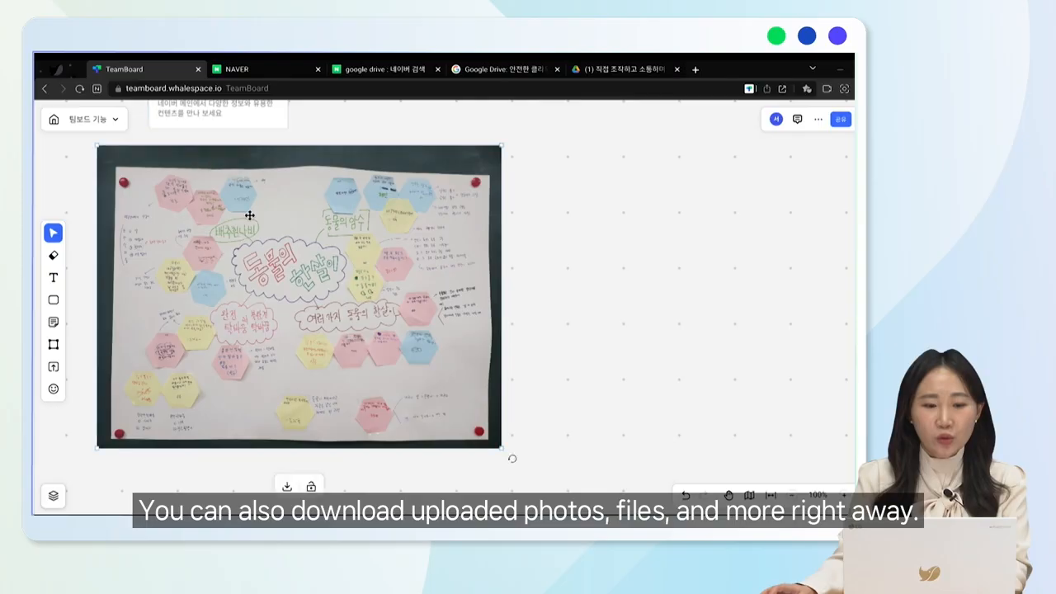
left_click(288, 487)
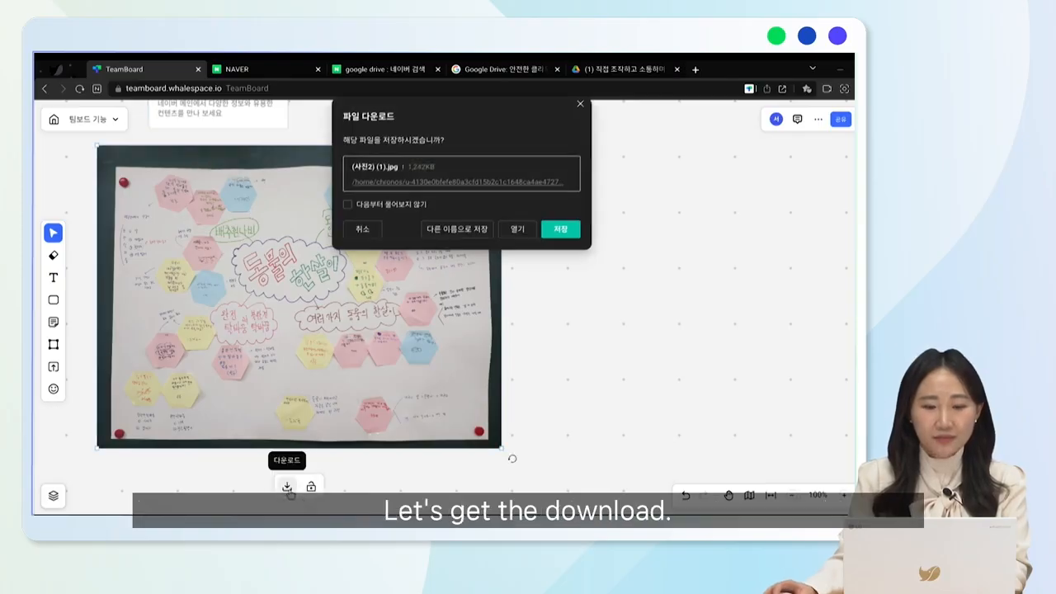
left_click(554, 234)
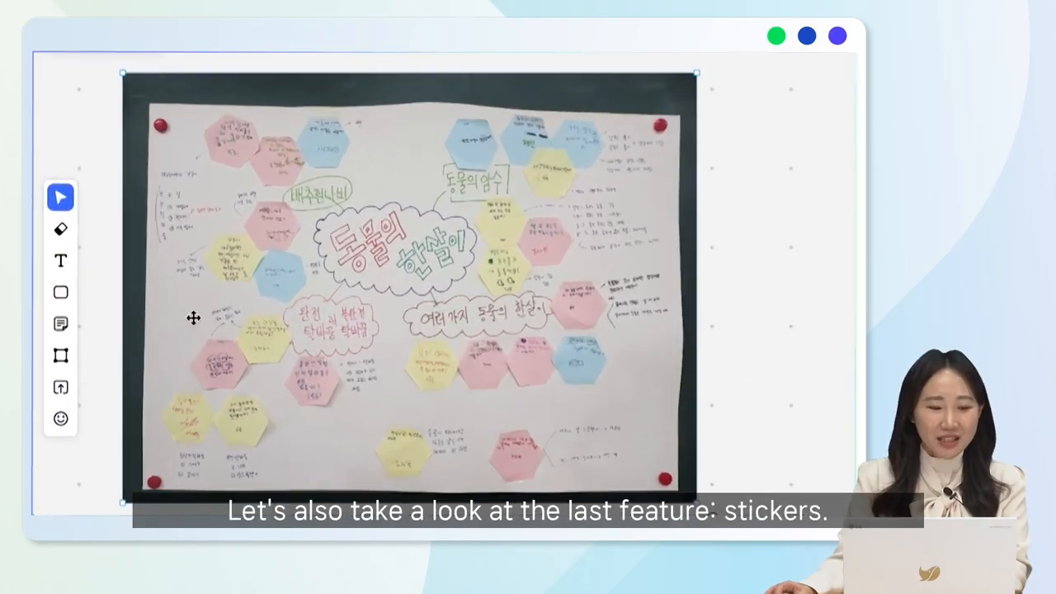
Place an eyes sticker beside the photo's upper right corner, enlarge it to more than twice its size and rotate it slightly
left_click(61, 419)
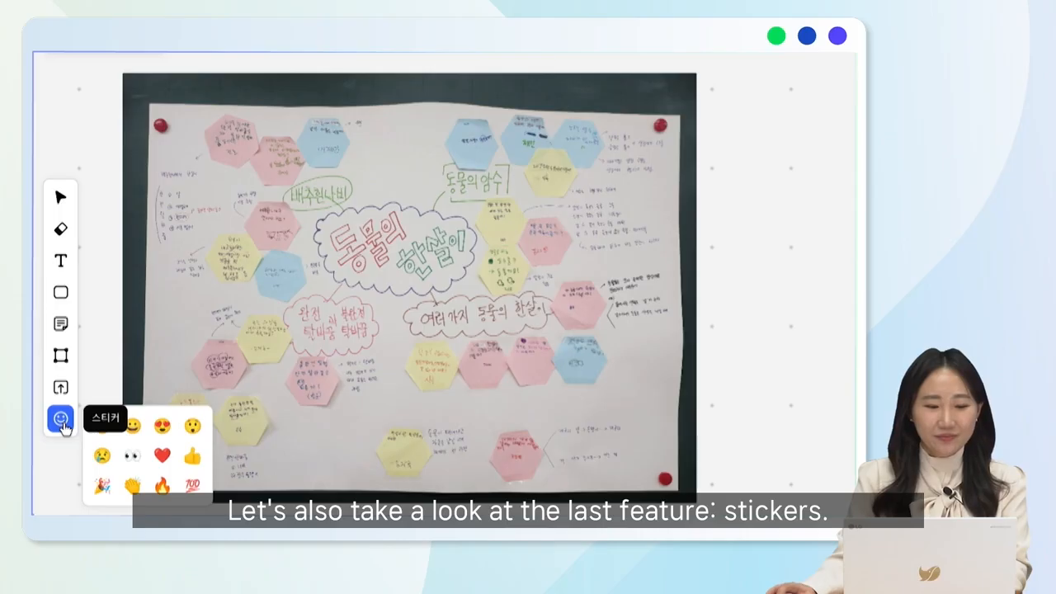
left_click(135, 461)
left_click(721, 145)
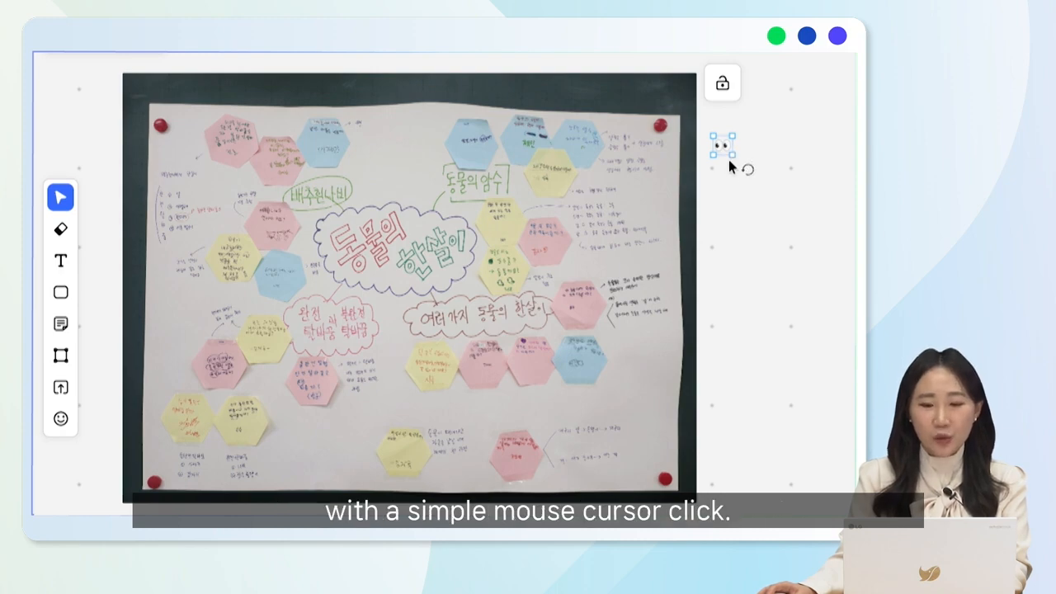
left_click_drag(729, 154, 792, 223)
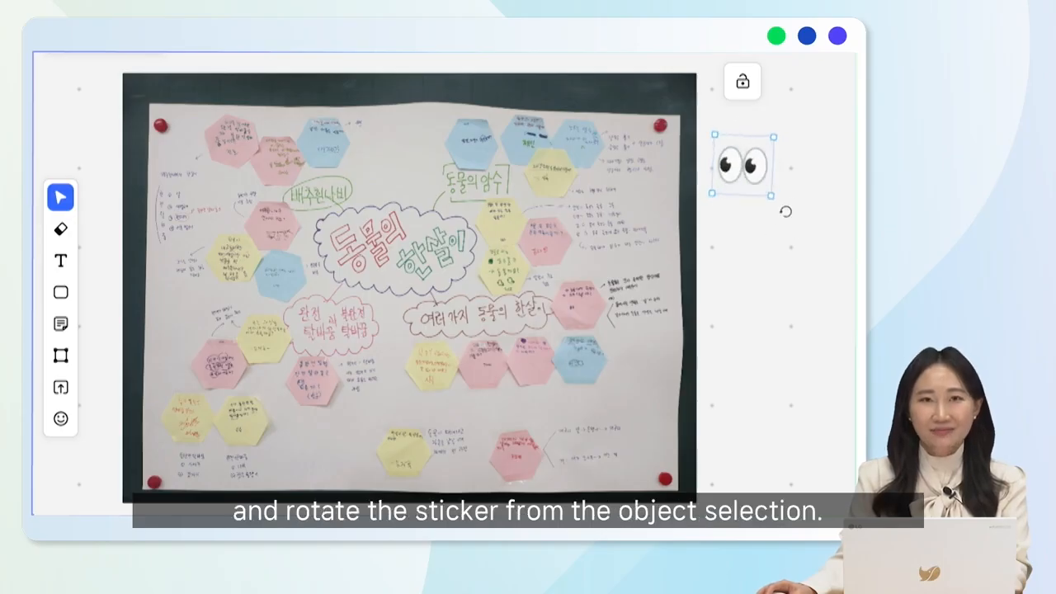